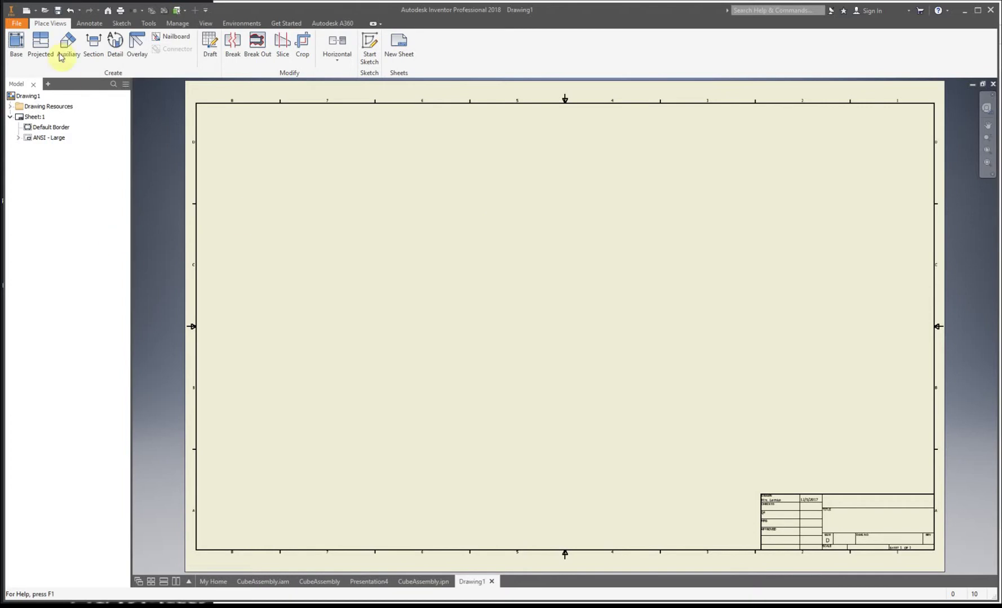
left_click(16, 25)
left_click(35, 61)
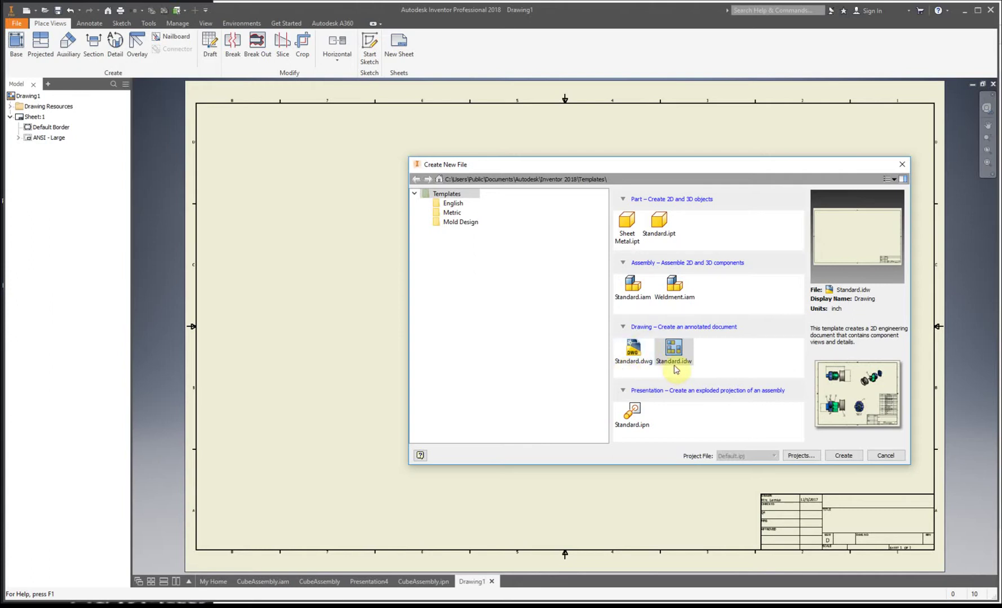
left_click(632, 349)
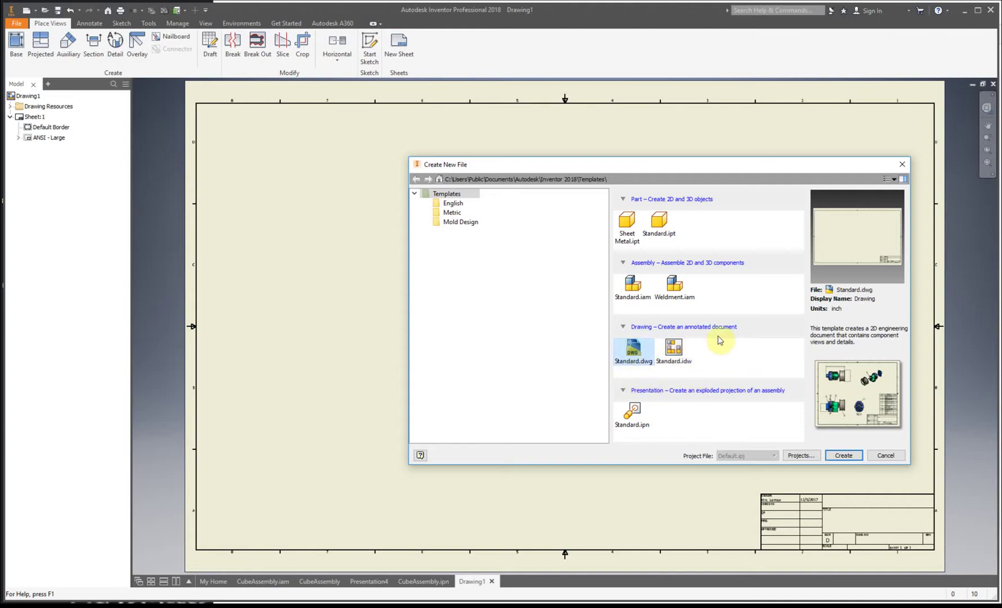
left_click(676, 349)
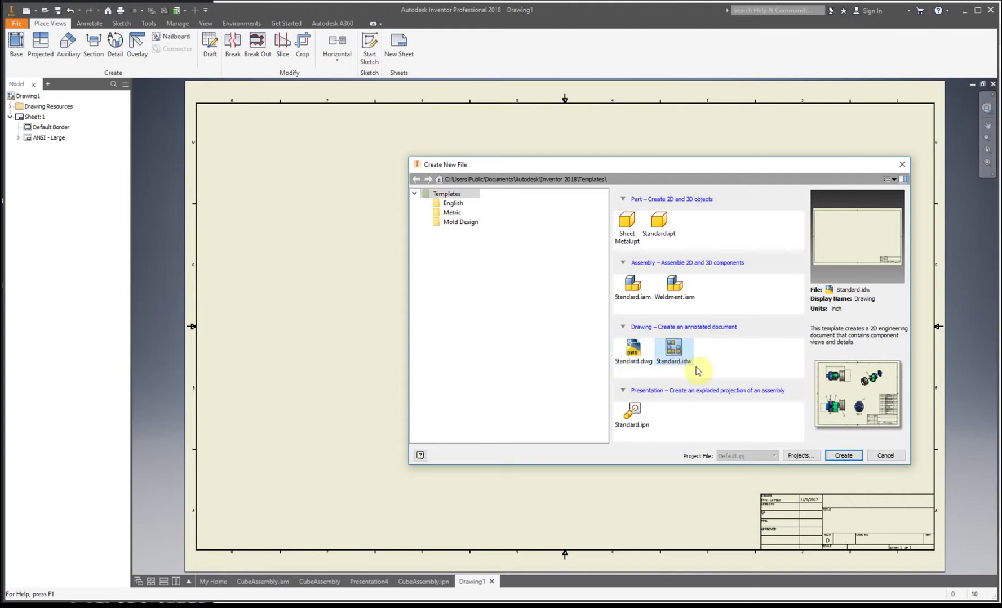
left_click(711, 363)
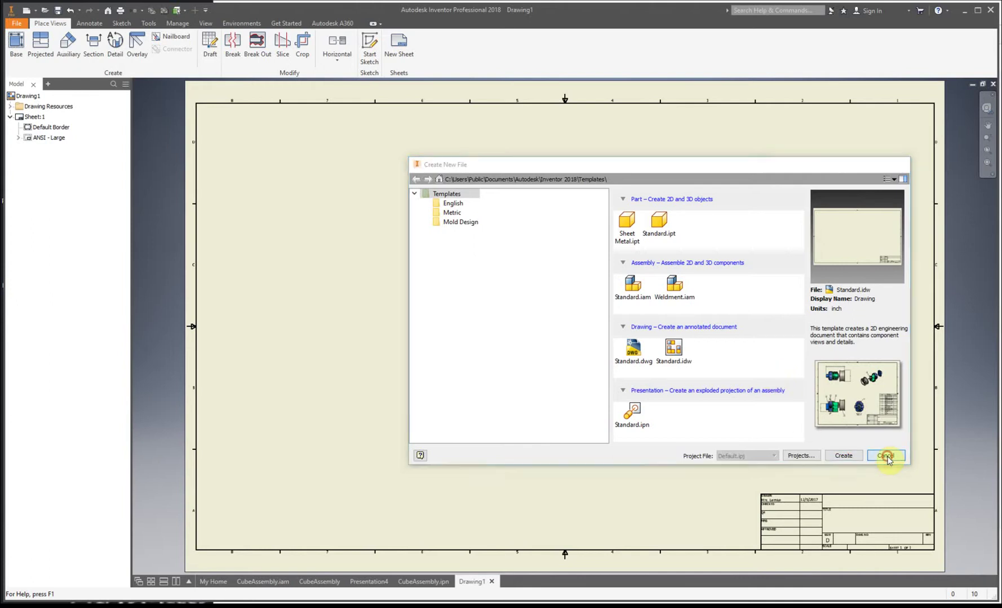
left_click(886, 456)
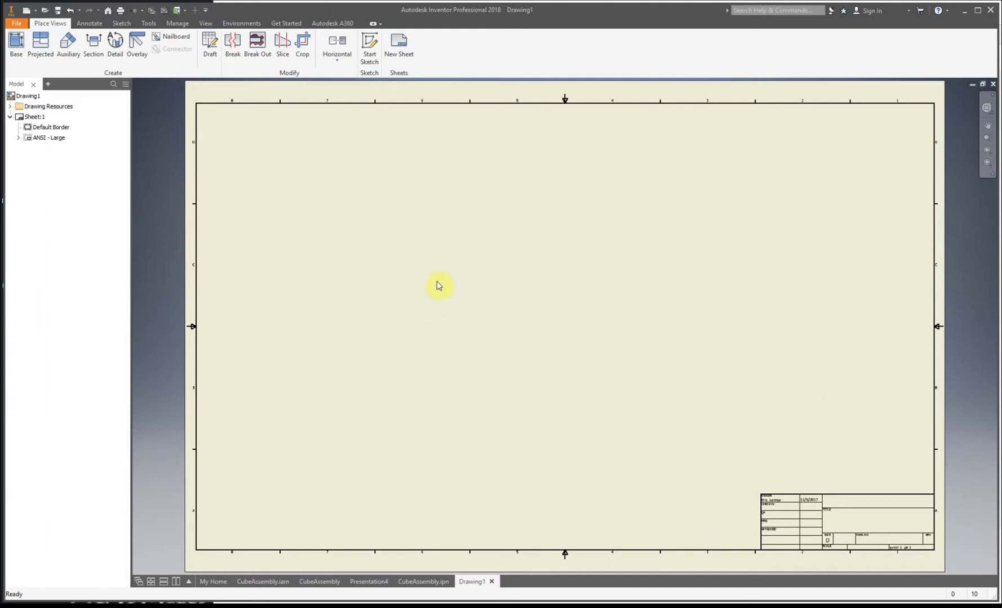
Change the sheet size of Sheet:1 to A, keeping the landscape orientation
left_click(29, 117)
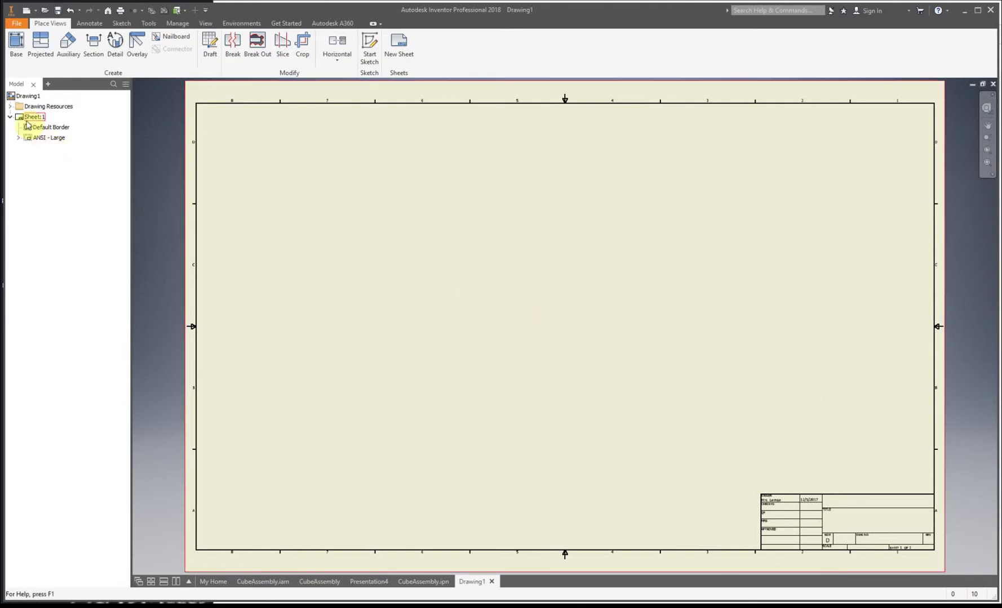
right_click(28, 119)
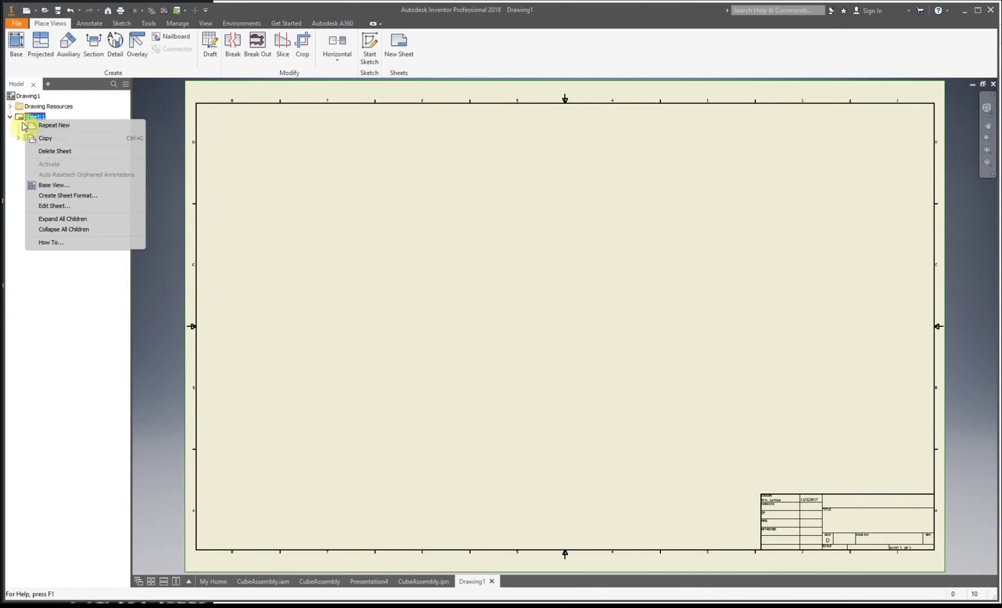
left_click(97, 206)
left_click(179, 150)
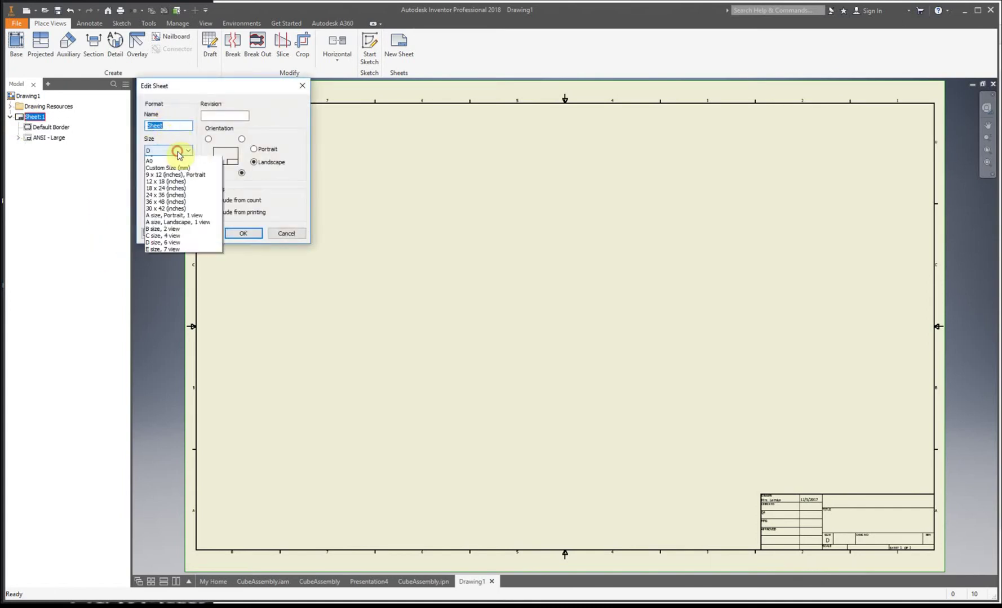
left_click(181, 161)
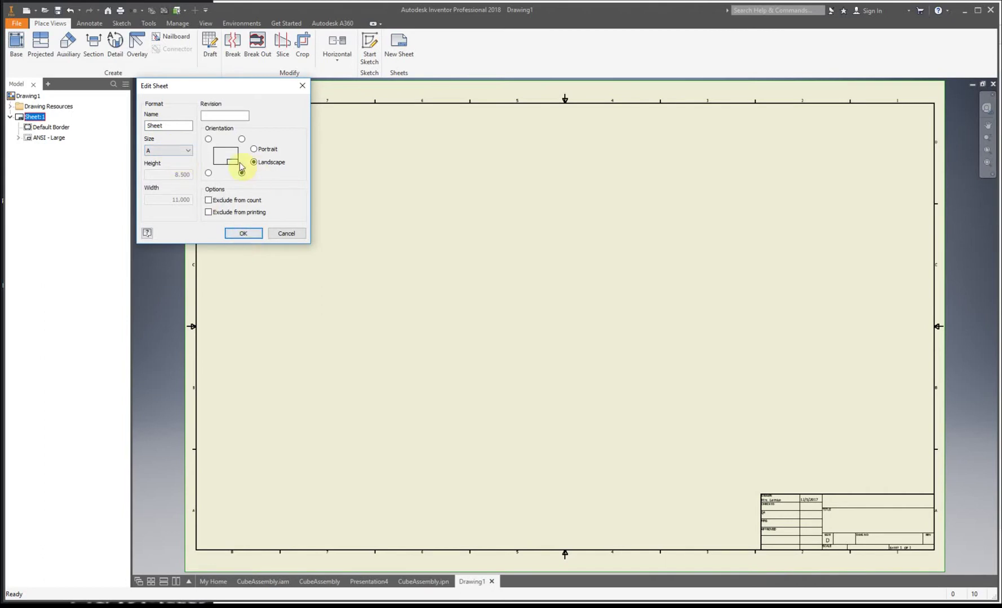
left_click(243, 234)
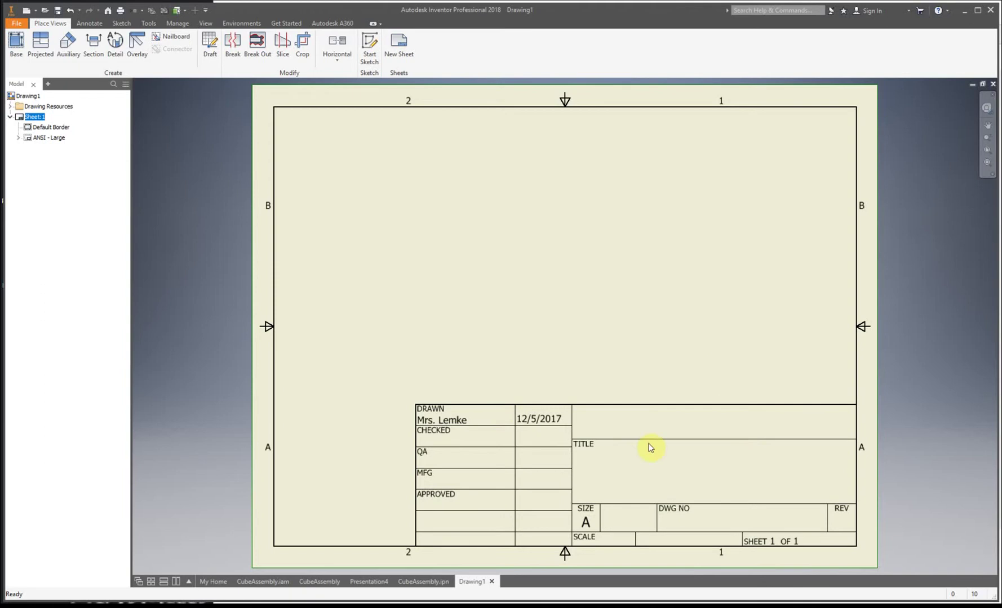
Delete the ANSI - Large title block from Sheet:1
right_click(40, 142)
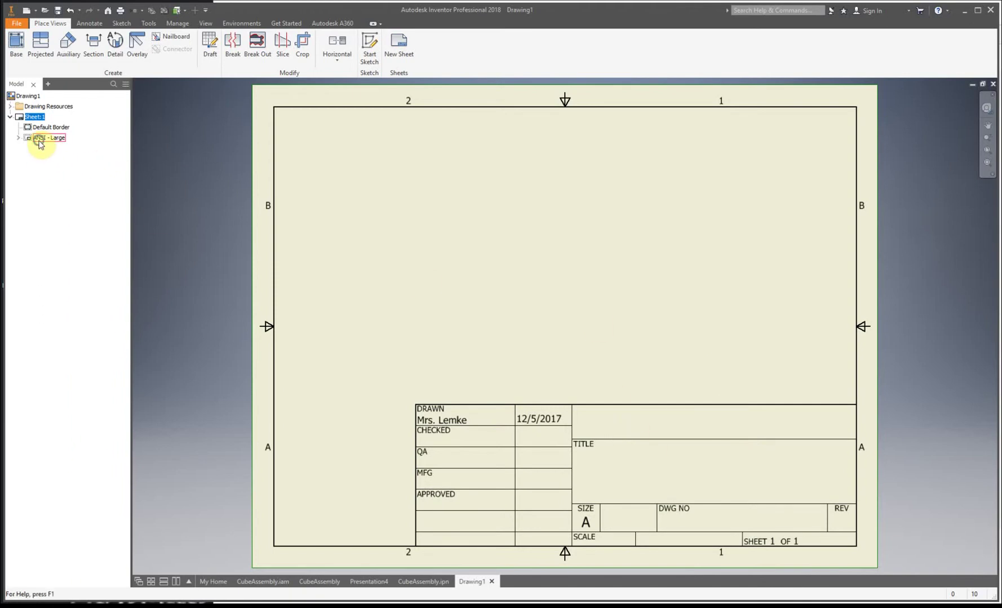
left_click(222, 189)
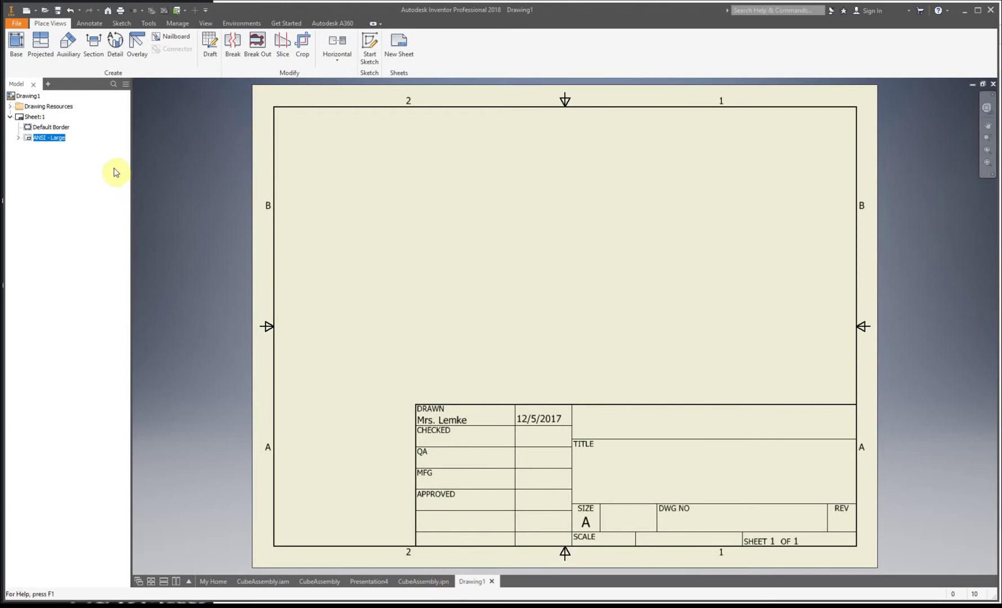
right_click(49, 137)
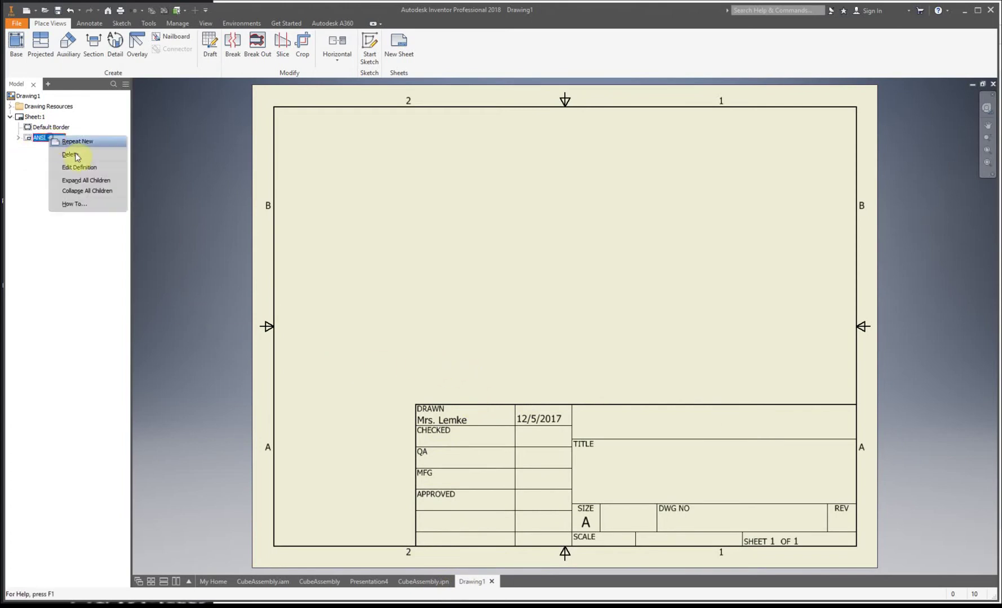
left_click(77, 157)
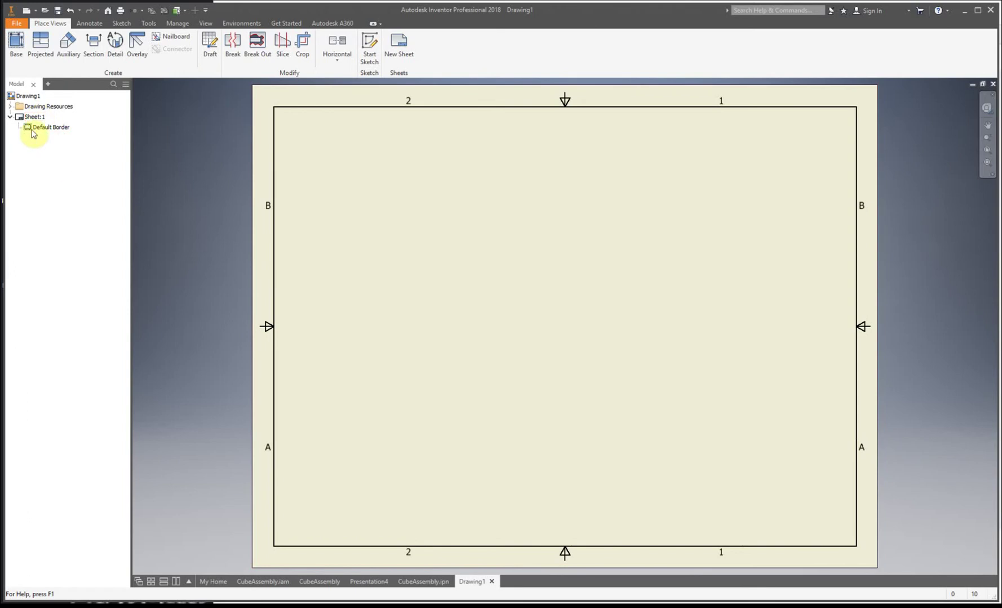
Insert the ANSI A title block from the drawing resources into the sheet
left_click(9, 107)
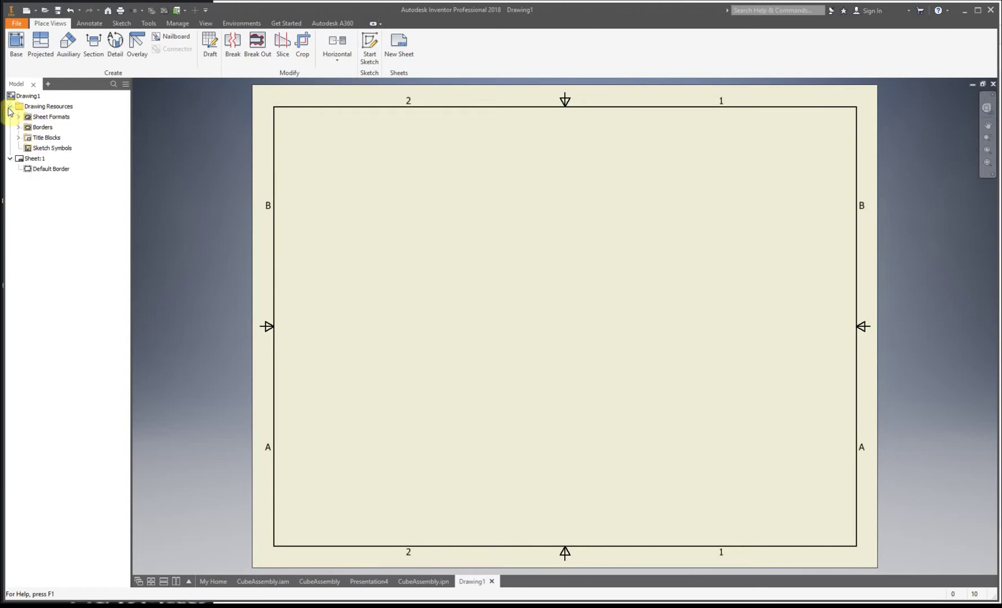
left_click(19, 107)
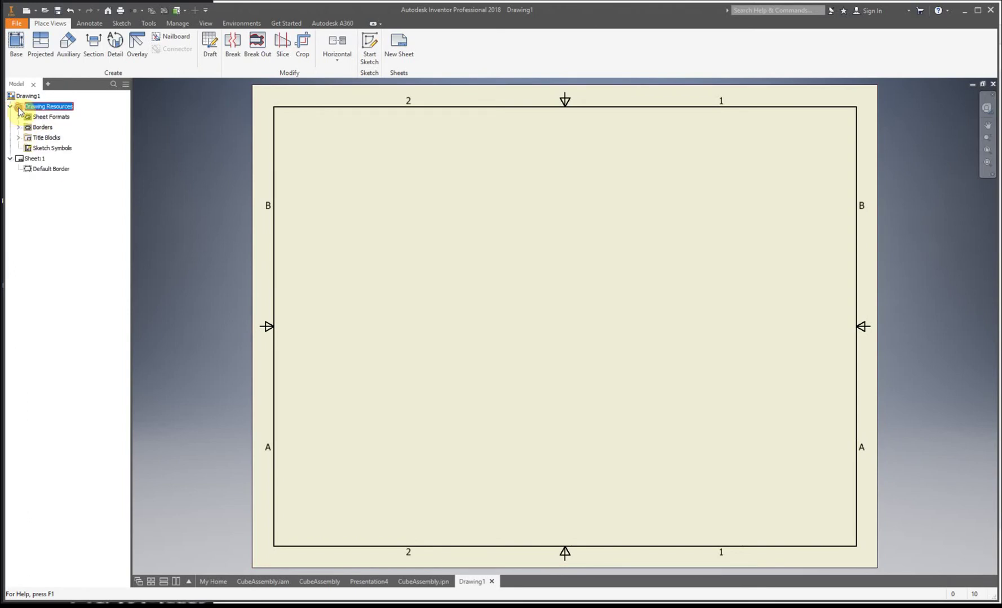
left_click(112, 190)
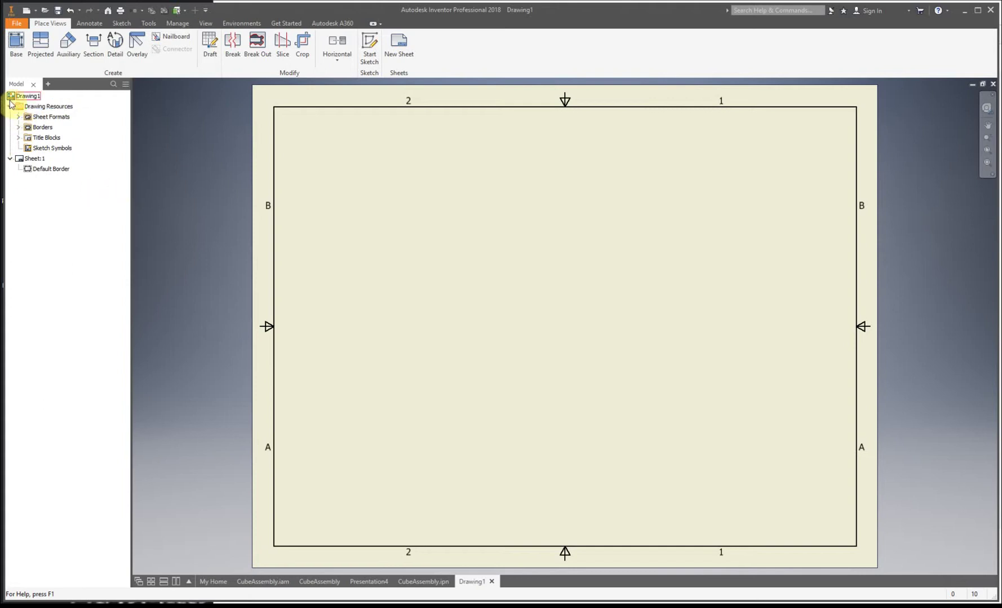
left_click(19, 137)
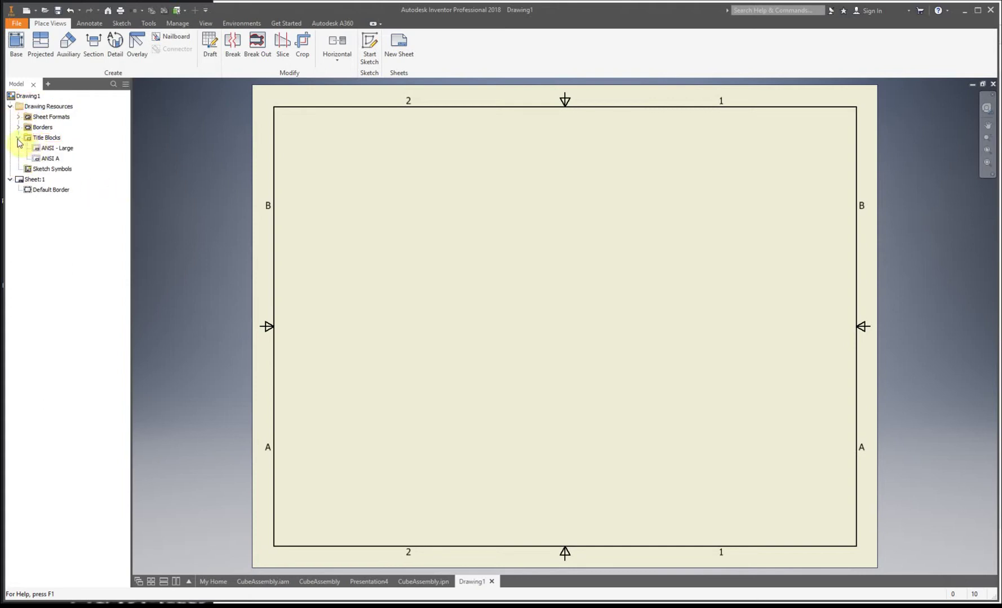
double_click(37, 161)
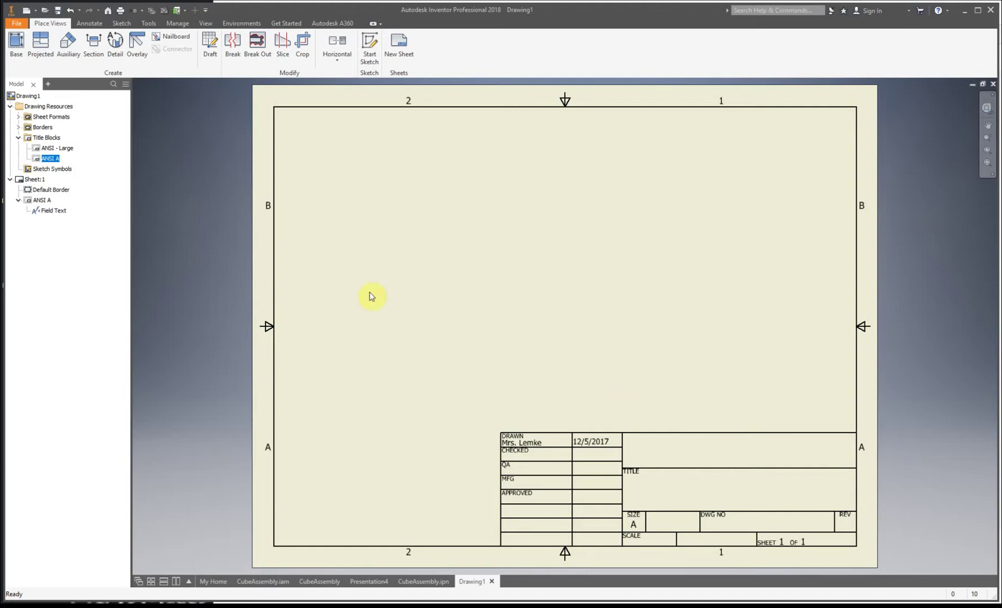
left_click(13, 43)
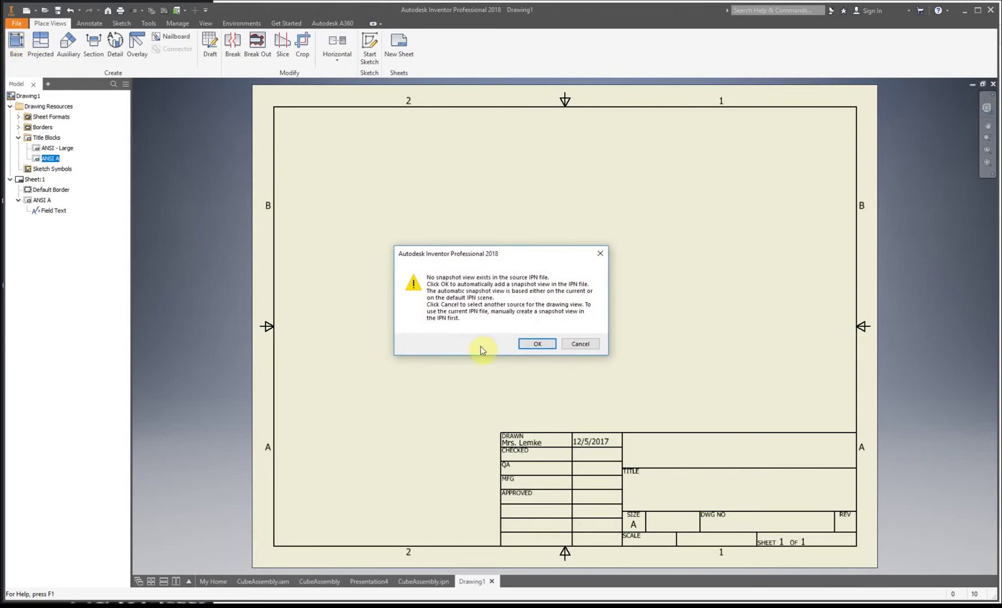
left_click(537, 344)
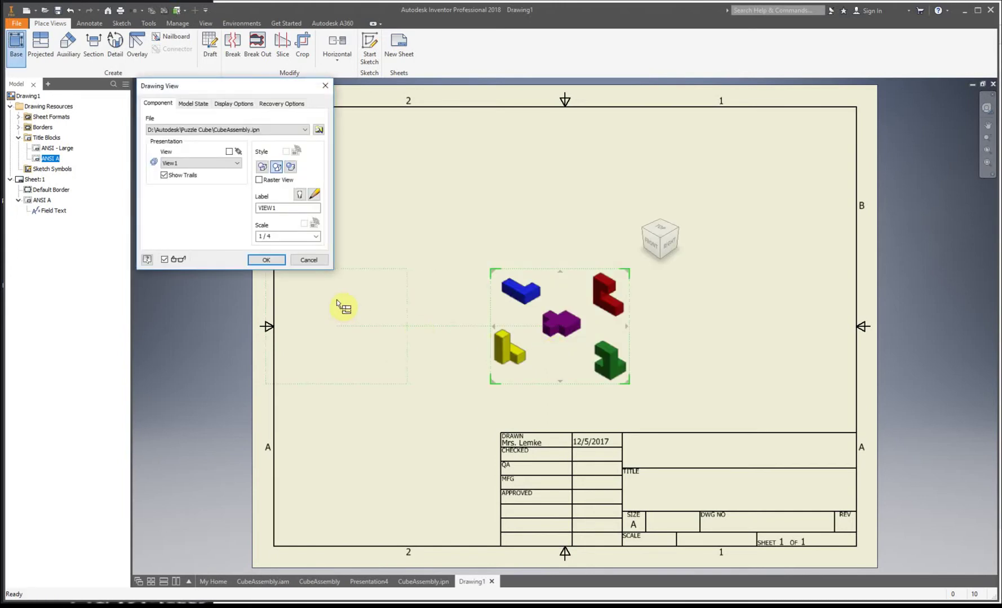
left_click(303, 130)
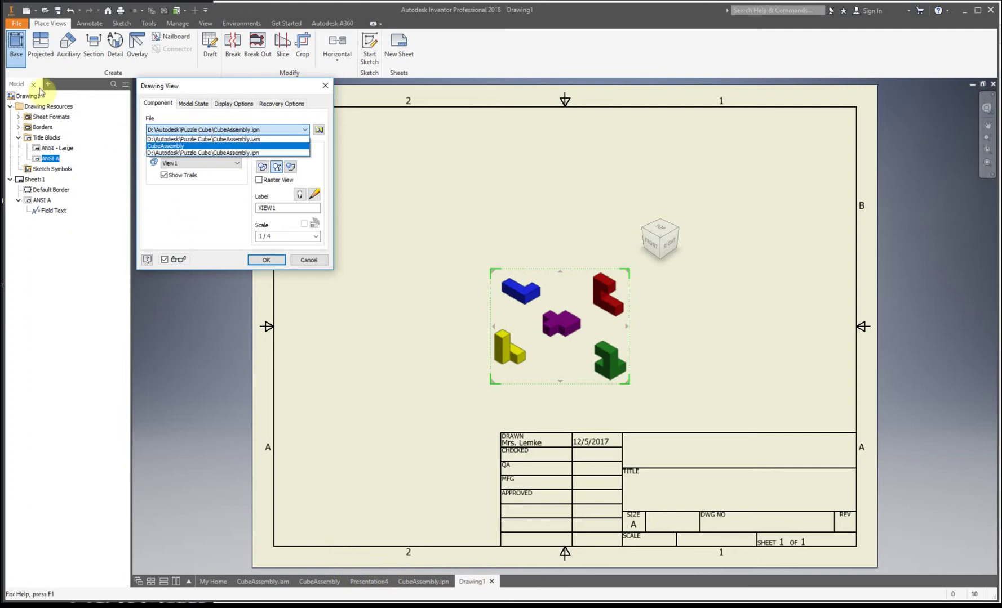
left_click(18, 27)
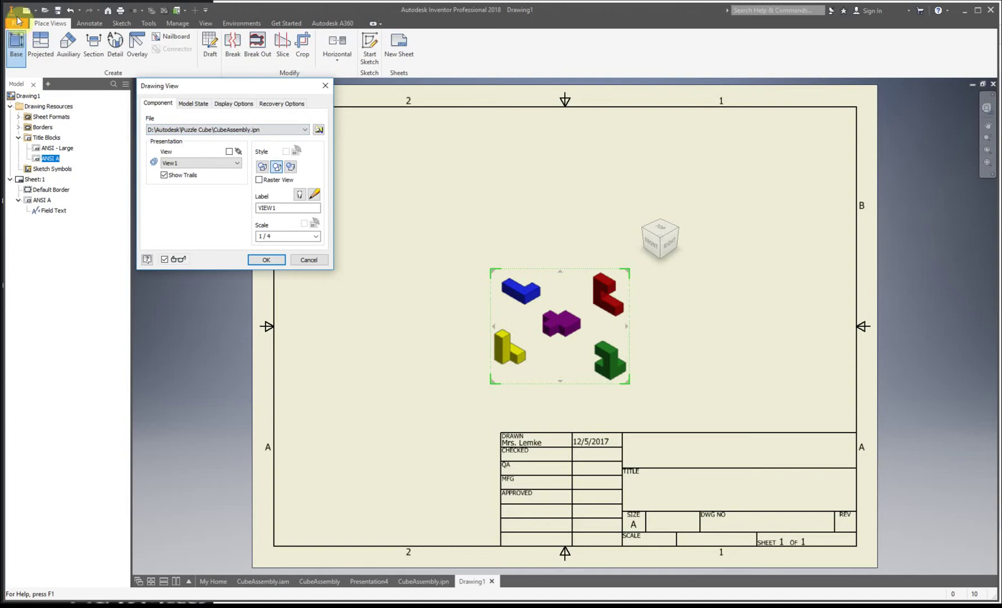
left_click(325, 86)
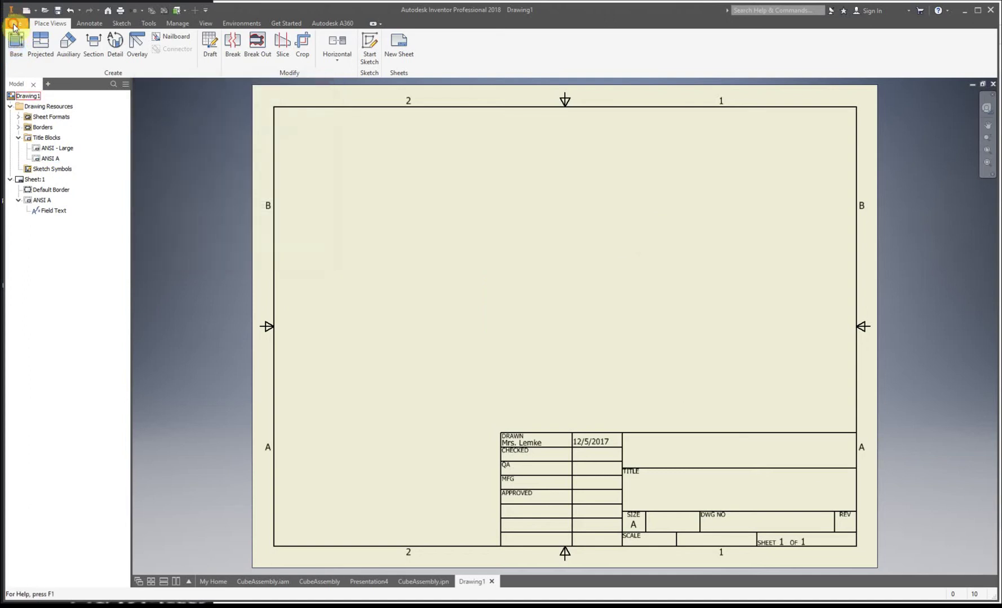
Open the recent part PuzzlePiece-Green and return to Drawing1
left_click(16, 23)
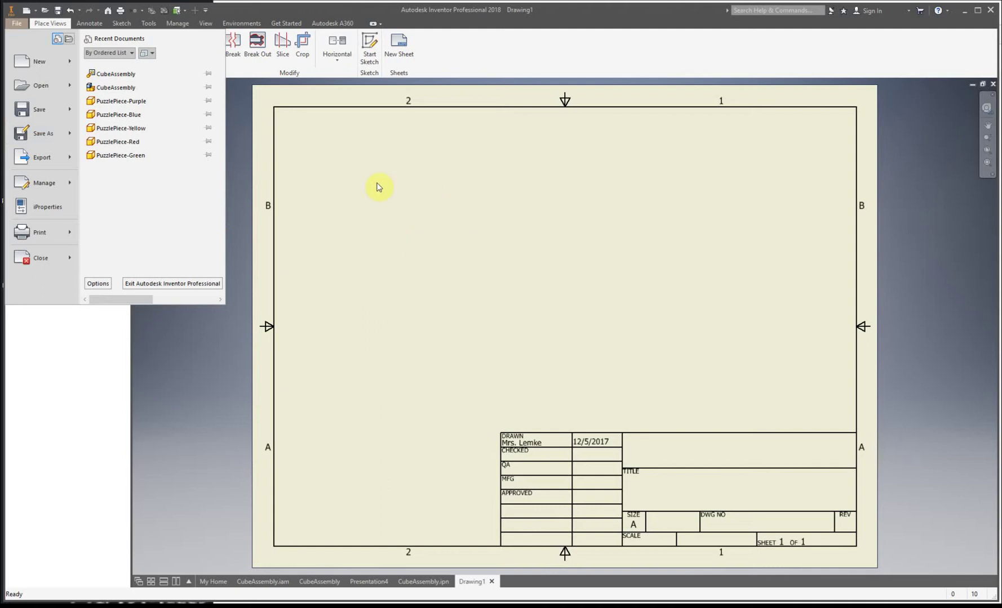
left_click(125, 154)
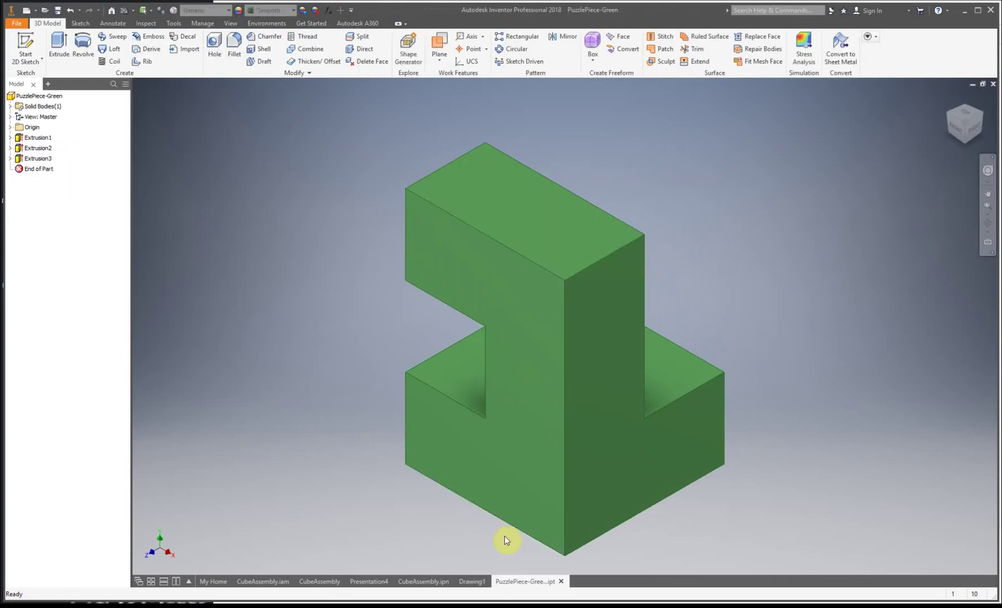
left_click(471, 582)
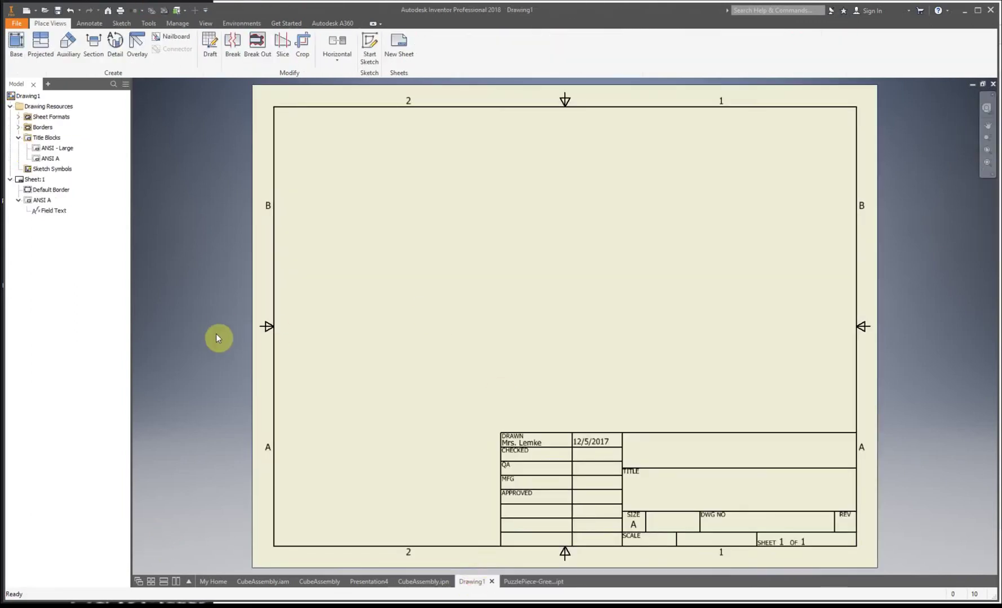
Start a base view of PuzzlePiece-Green.ipt at 1:1 scale and move its preview to the left half of the sheet
left_click(14, 45)
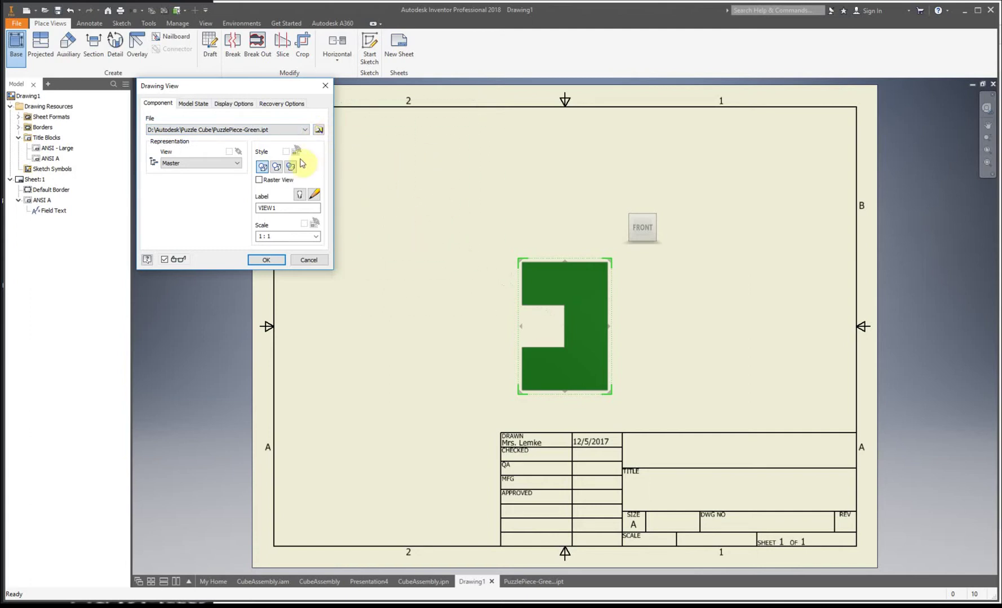
left_click(305, 130)
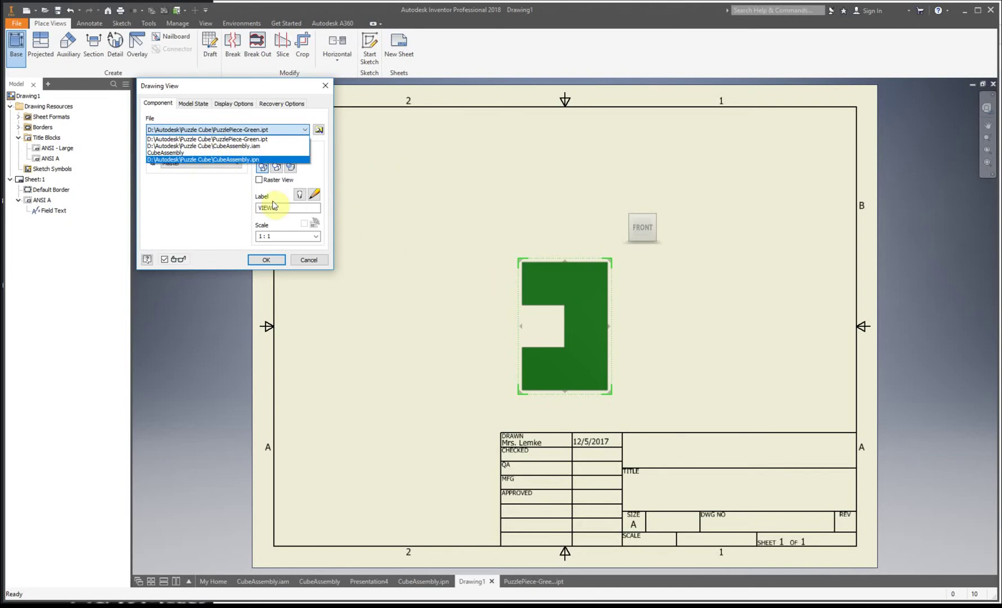
left_click(220, 217)
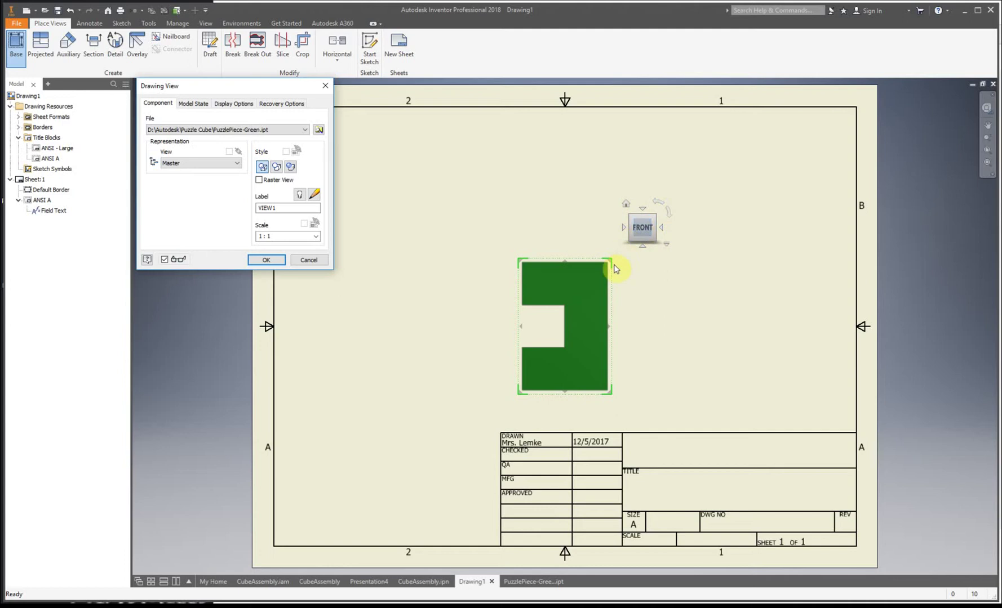
mouse_move(609, 286)
left_mouse_down()
mouse_move(434, 326)
mouse_move(449, 287)
mouse_move(376, 182)
mouse_move(429, 270)
left_mouse_up()
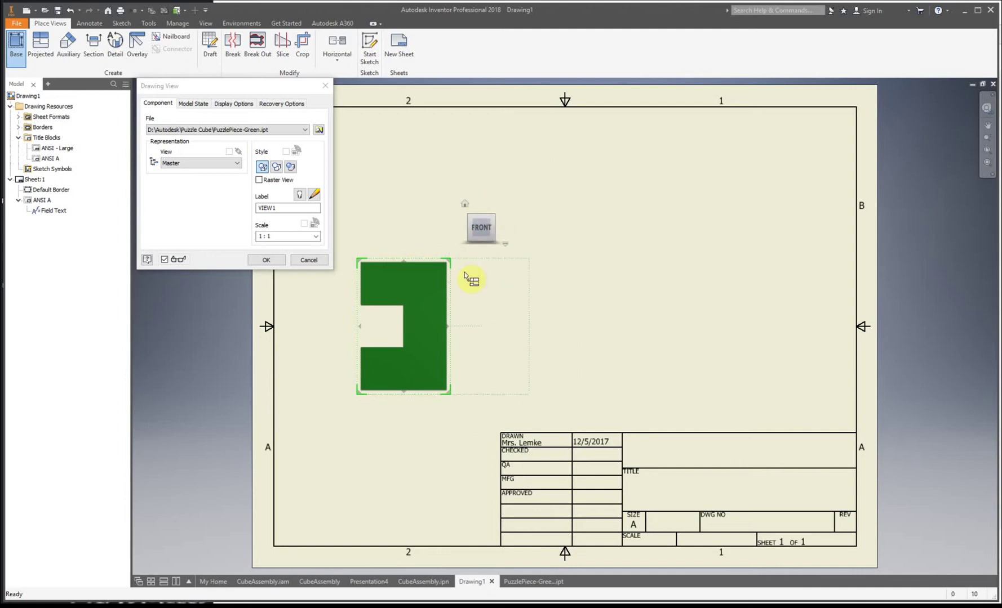
Rotate the green piece's base view through several orientations to an isometric corner view
left_click(496, 218)
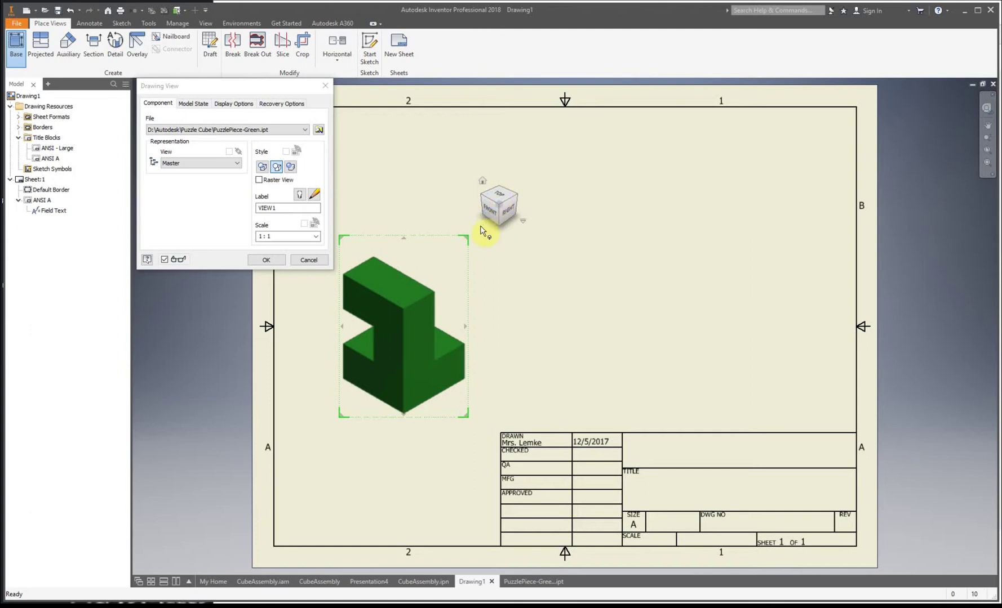
left_click(502, 196)
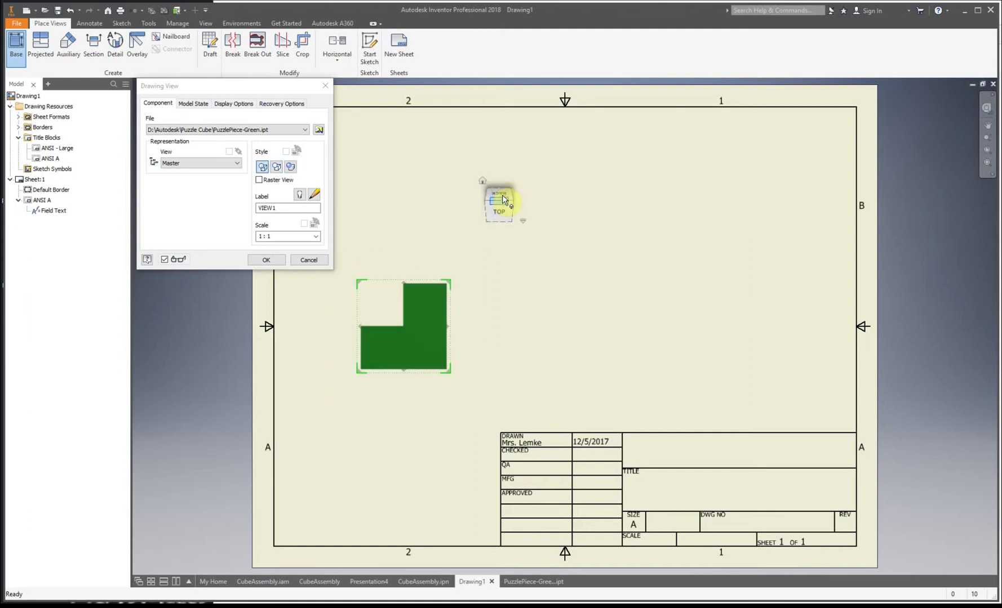
left_click(502, 194)
left_click(496, 195)
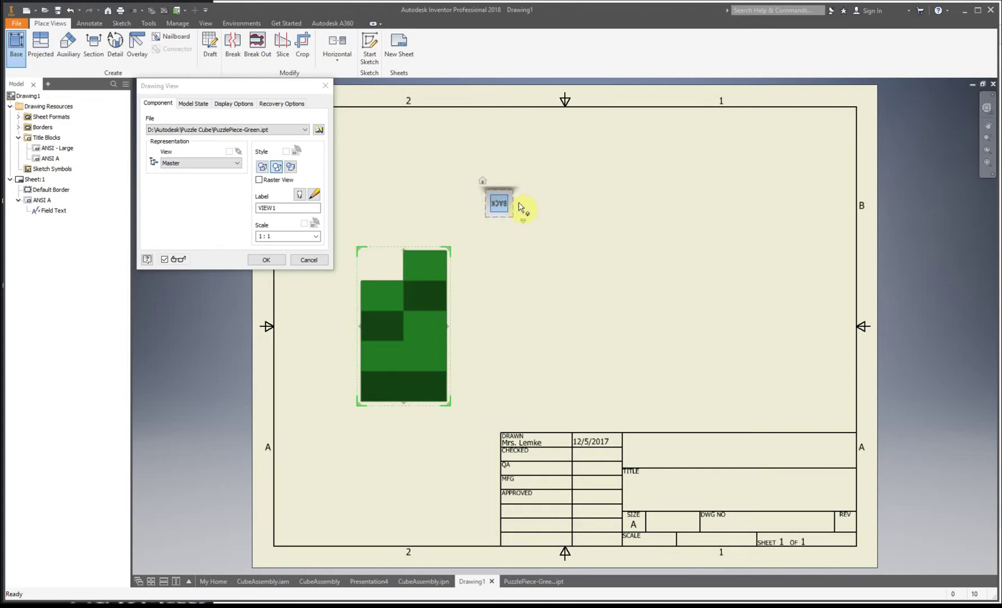
left_click(516, 193)
left_click(510, 194)
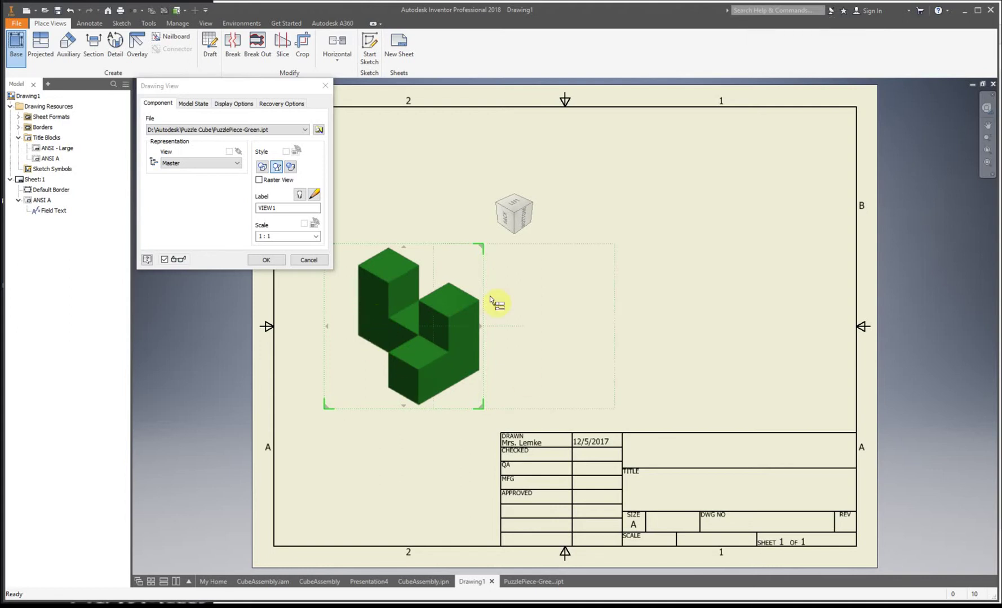
Orient the base view to the U-shaped face and create it with projected views above, to its right, and an isometric view diagonally above
left_click(506, 219)
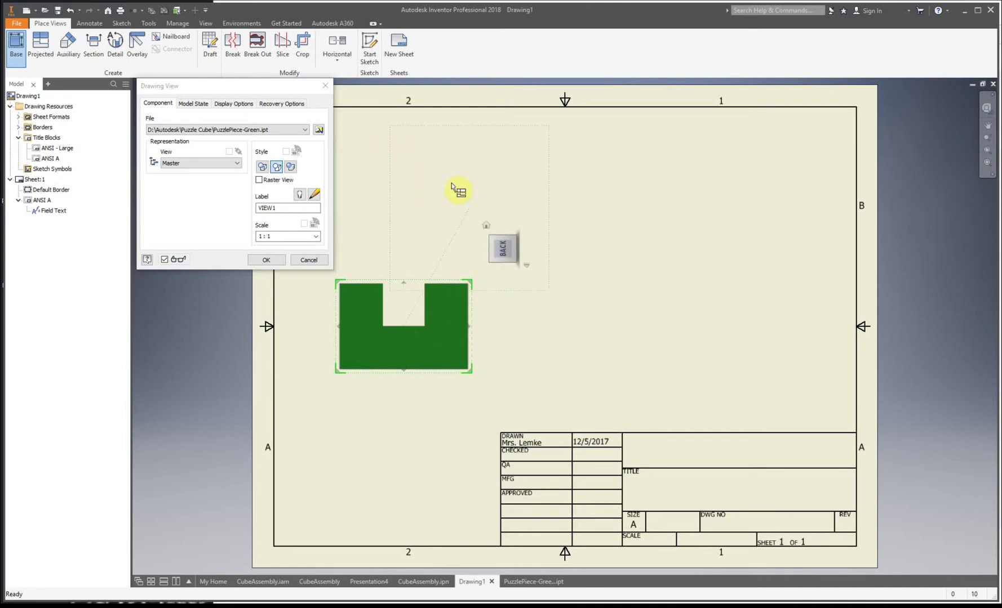
left_click(429, 192)
left_click(632, 329)
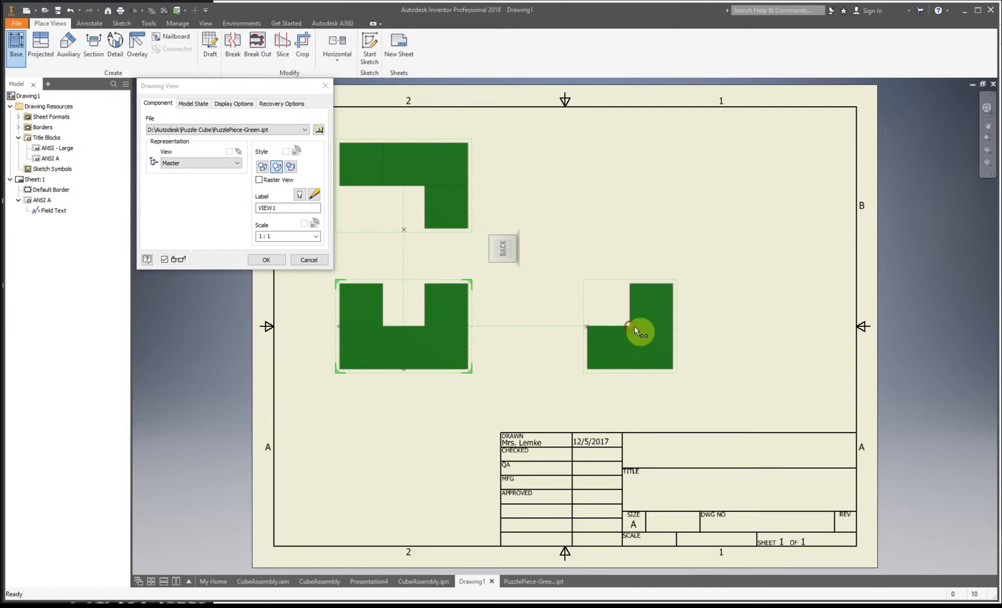
left_click(640, 195)
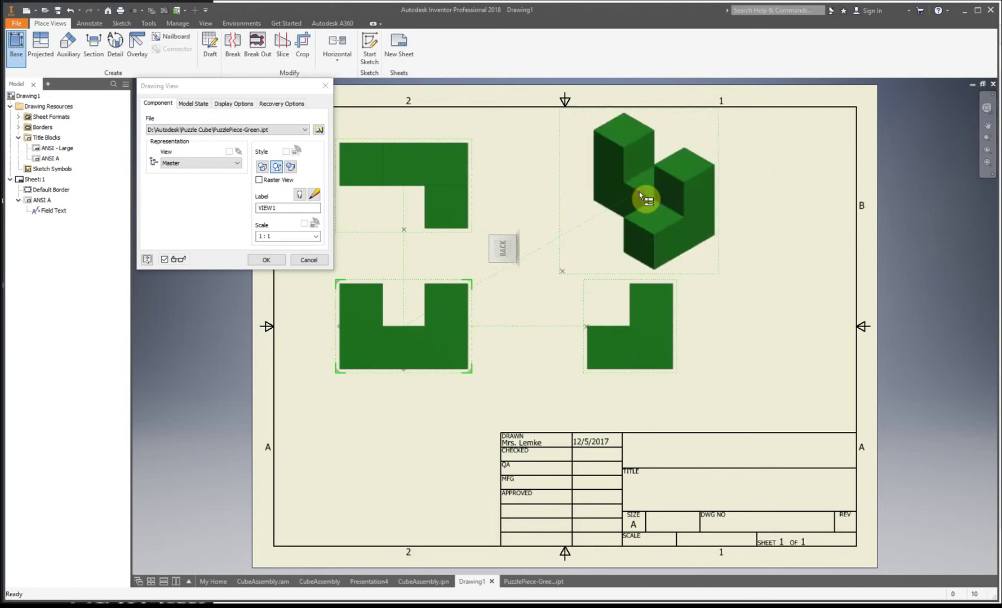
right_click(535, 186)
left_click(575, 178)
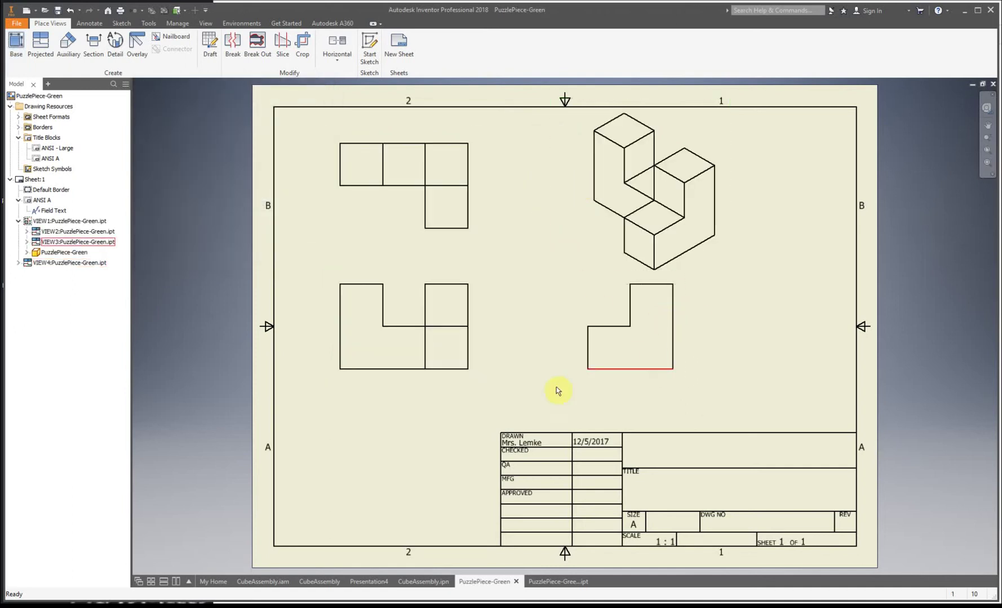
Space out the views by moving the base view down and right, the side view right, and the isometric view slightly down
left_click_drag(456, 386, 467, 431)
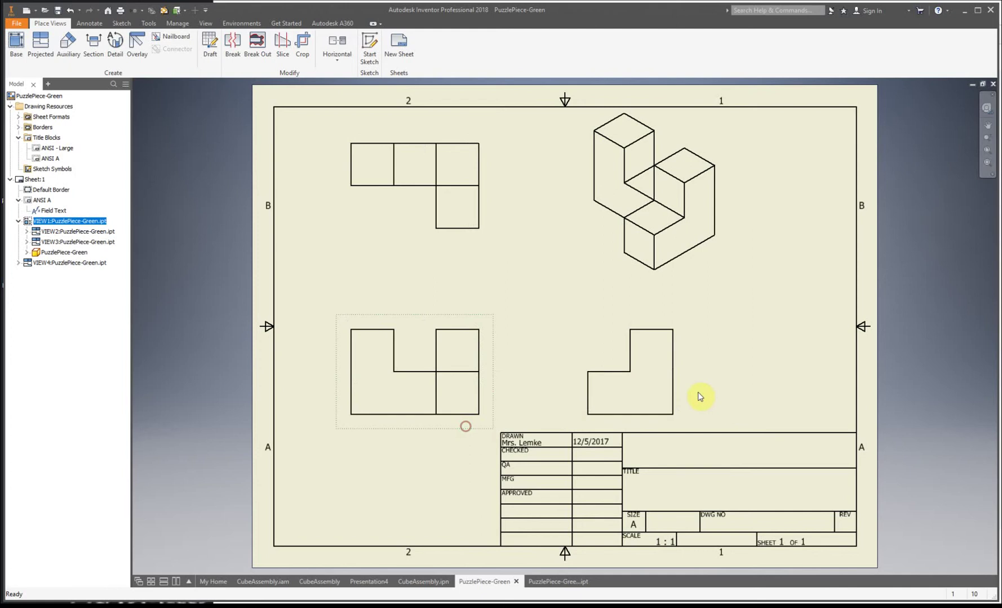
left_click(694, 394)
left_click_drag(694, 394, 719, 394)
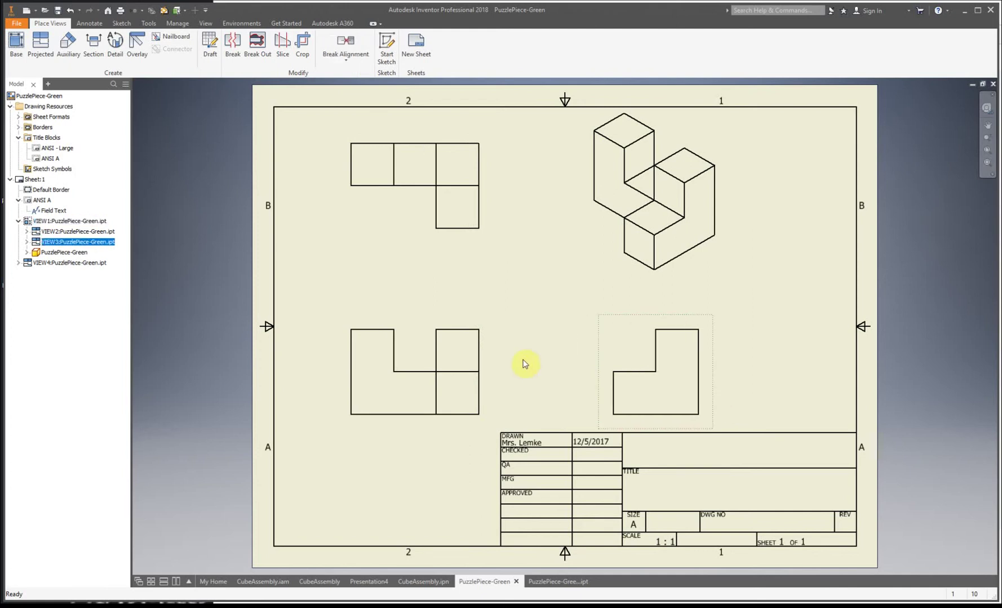
mouse_move(503, 351)
left_mouse_down()
mouse_move(510, 327)
mouse_move(515, 340)
left_mouse_up()
left_click_drag(731, 253, 728, 277)
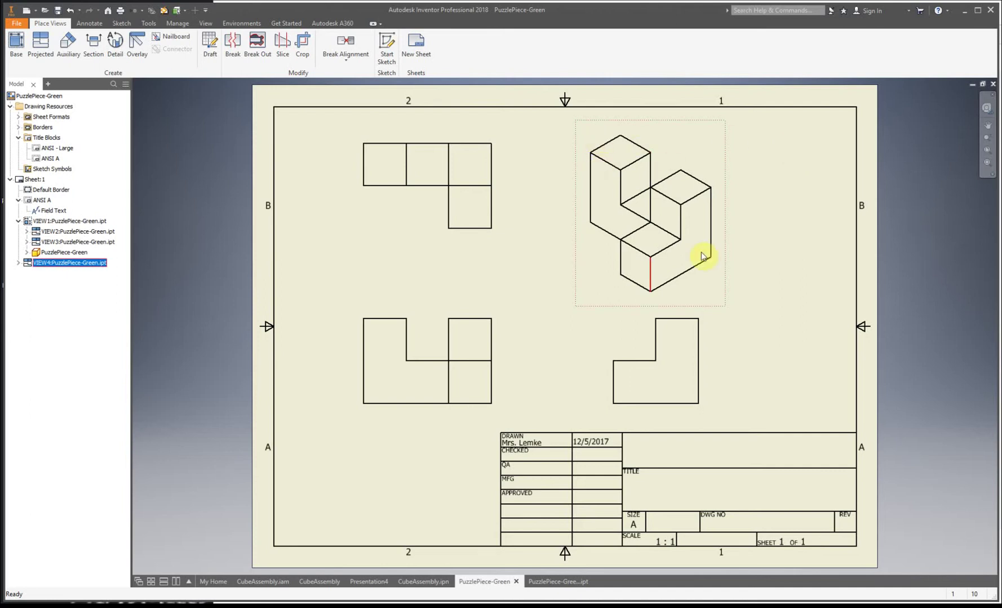
Change the isometric view's style to shaded
double_click(670, 158)
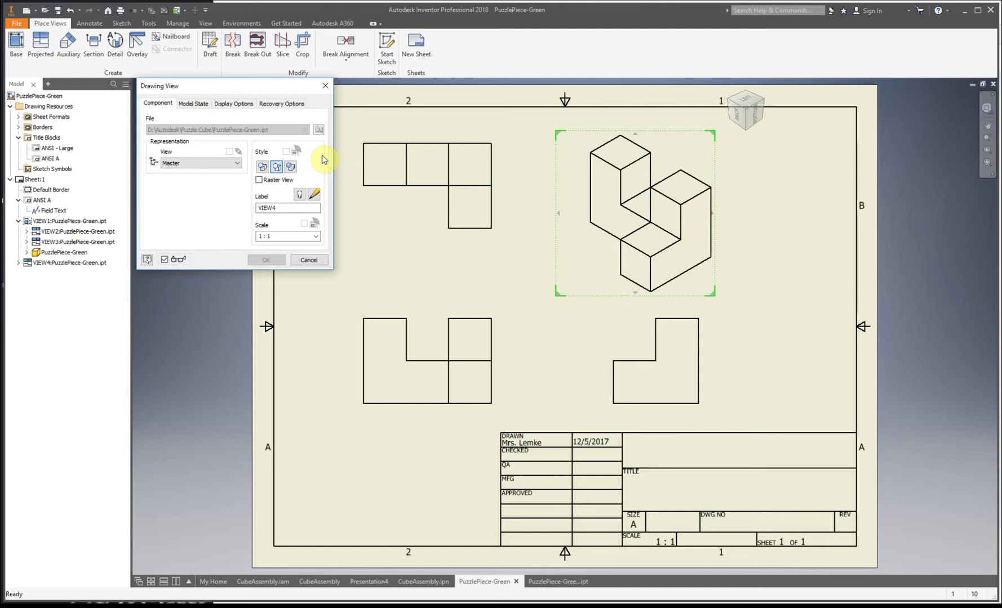
left_click(291, 168)
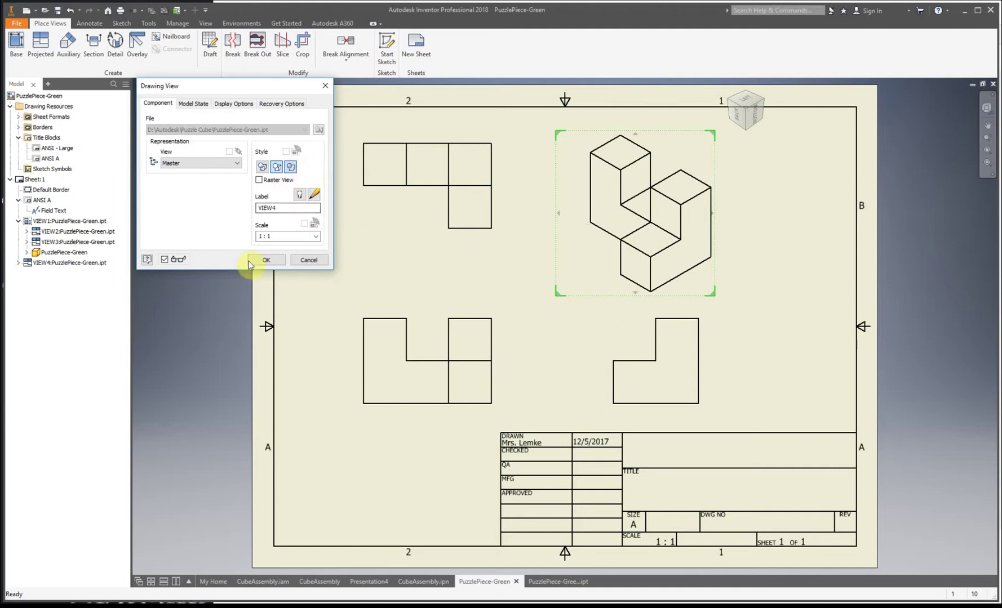
left_click(281, 263)
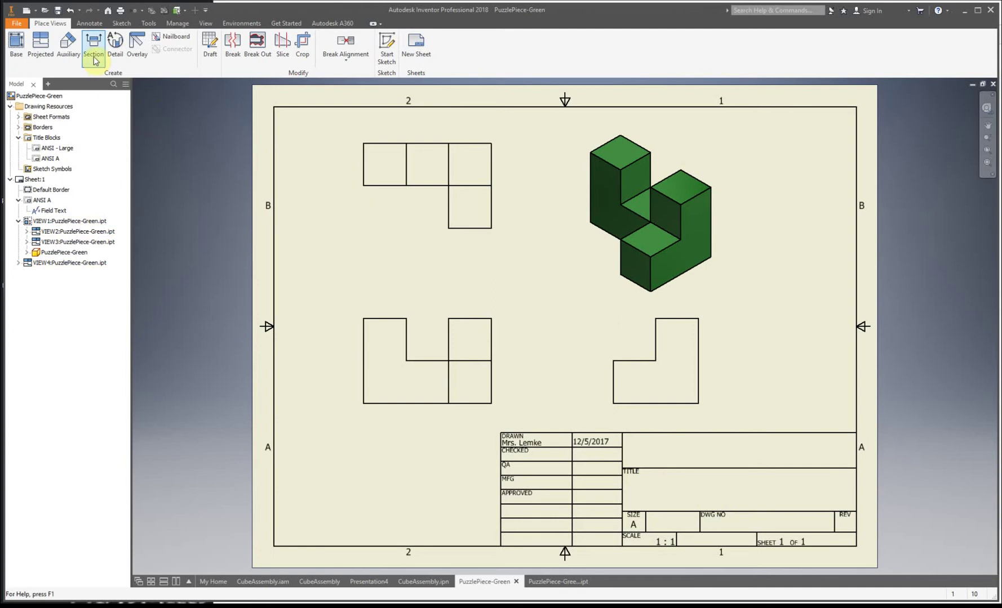
double_click(470, 350)
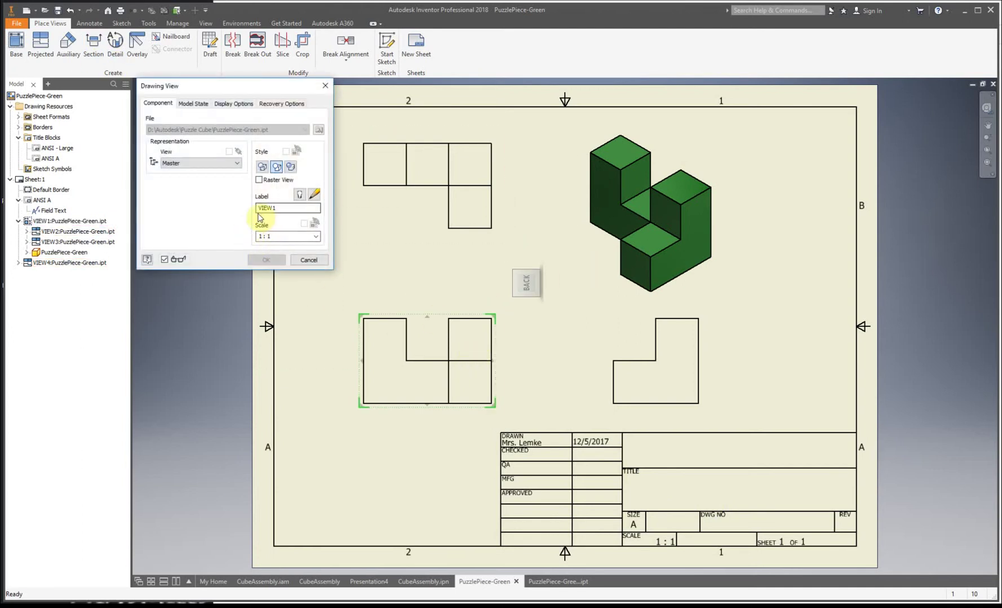
left_click(309, 260)
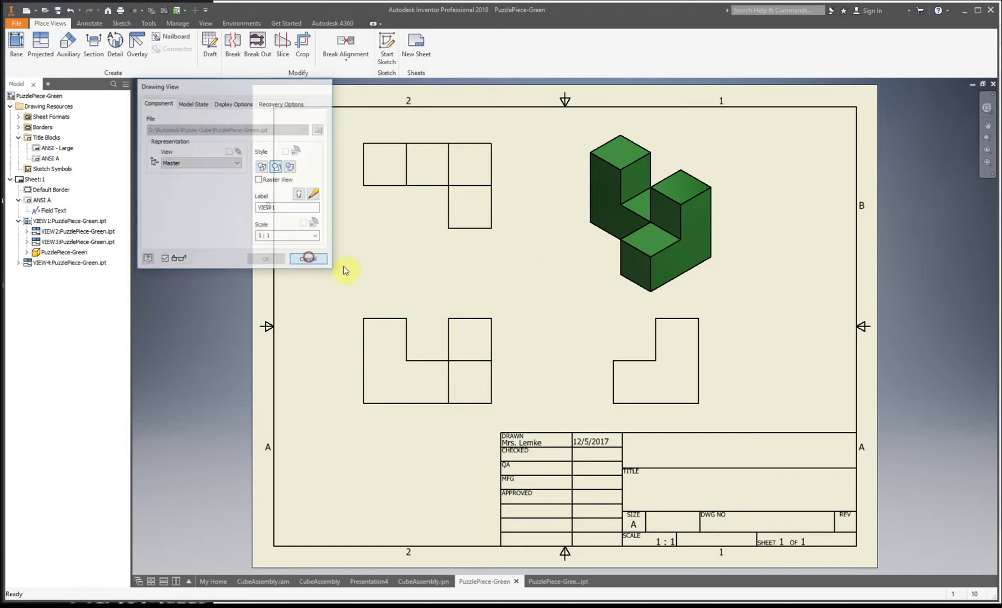
left_click(89, 23)
left_click(212, 47)
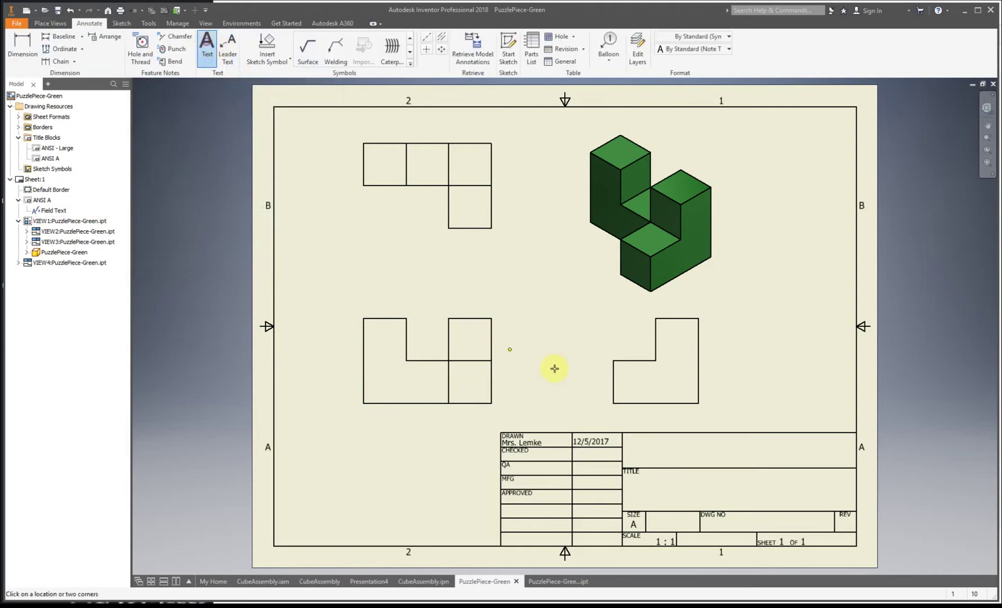
right_click(531, 330)
left_click(574, 331)
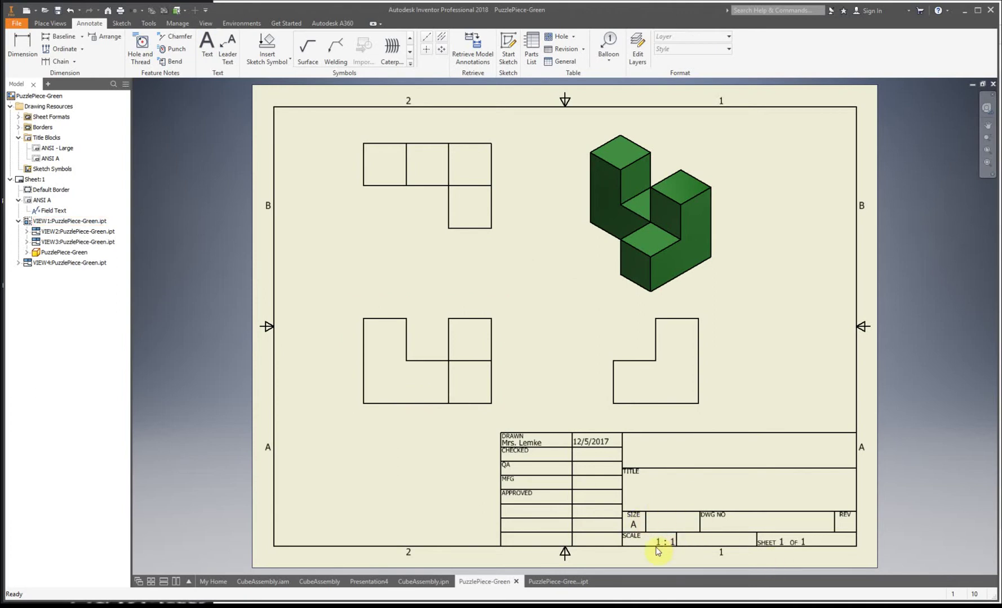
Set the U-shaped base view's scale to 1/2
double_click(420, 391)
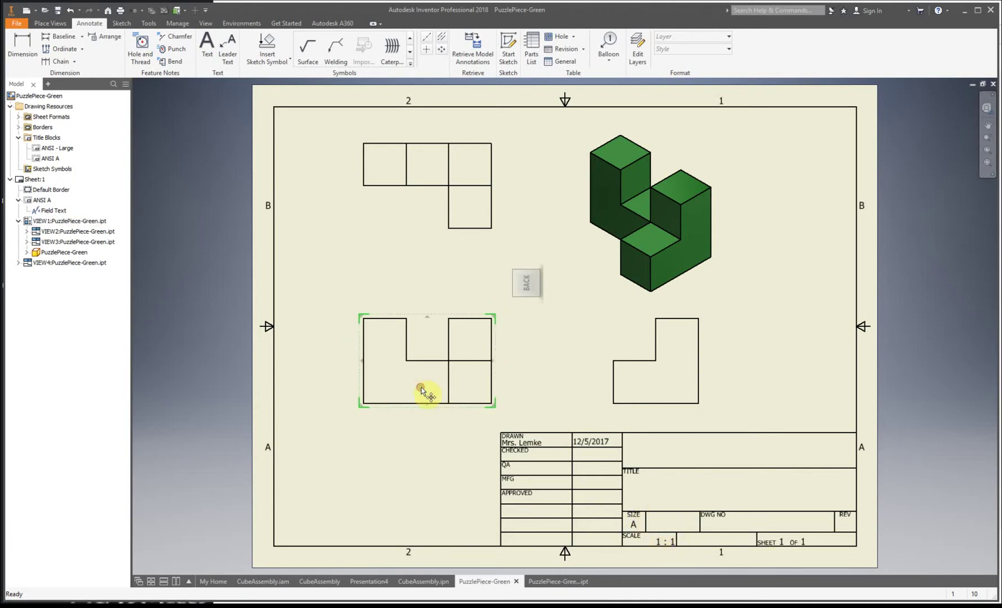
left_click(299, 234)
left_click(317, 236)
left_click(310, 254)
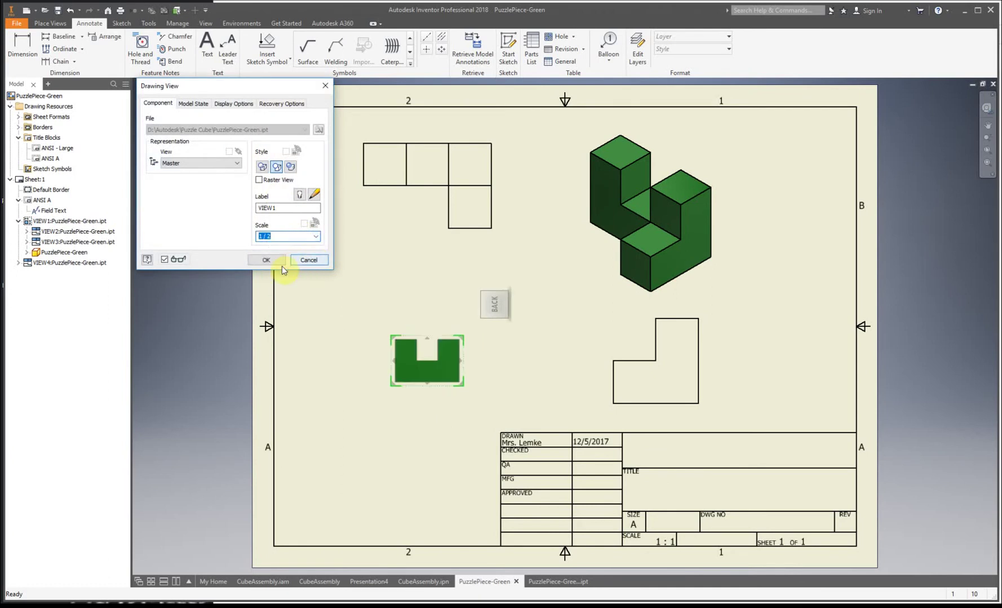
left_click(271, 260)
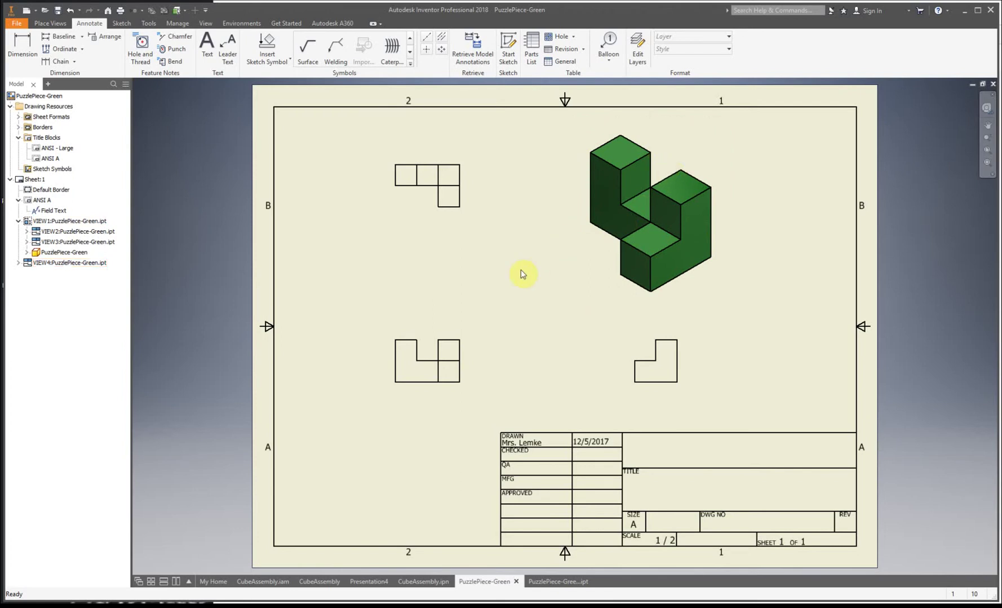
Move the projected view above the base view slightly up and set the base view's scale to 1:1
mouse_move(432, 224)
left_mouse_down()
mouse_move(441, 266)
mouse_move(451, 233)
mouse_move(434, 243)
mouse_move(436, 225)
left_mouse_up()
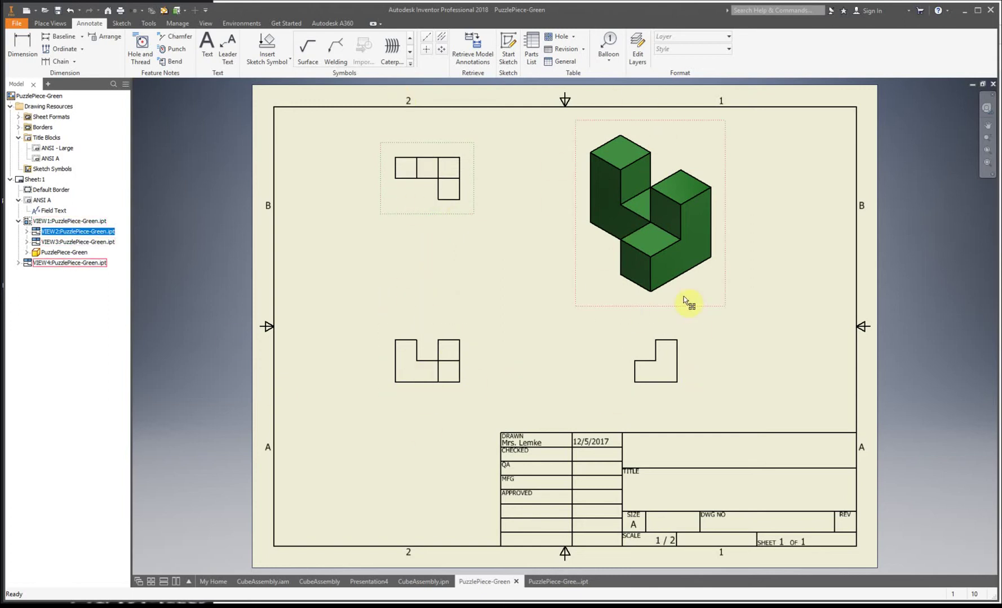
left_click(570, 283)
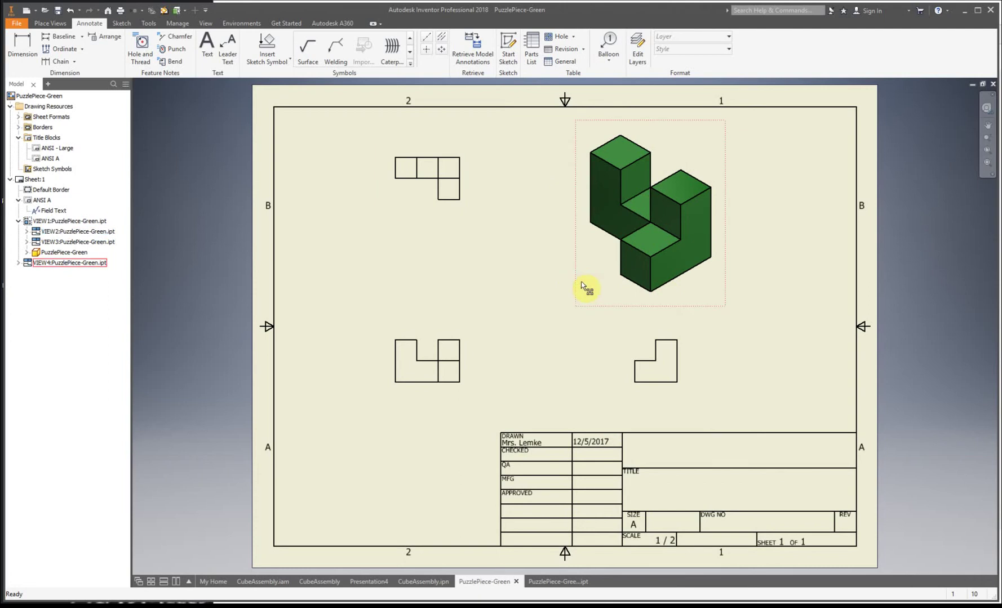
double_click(463, 358)
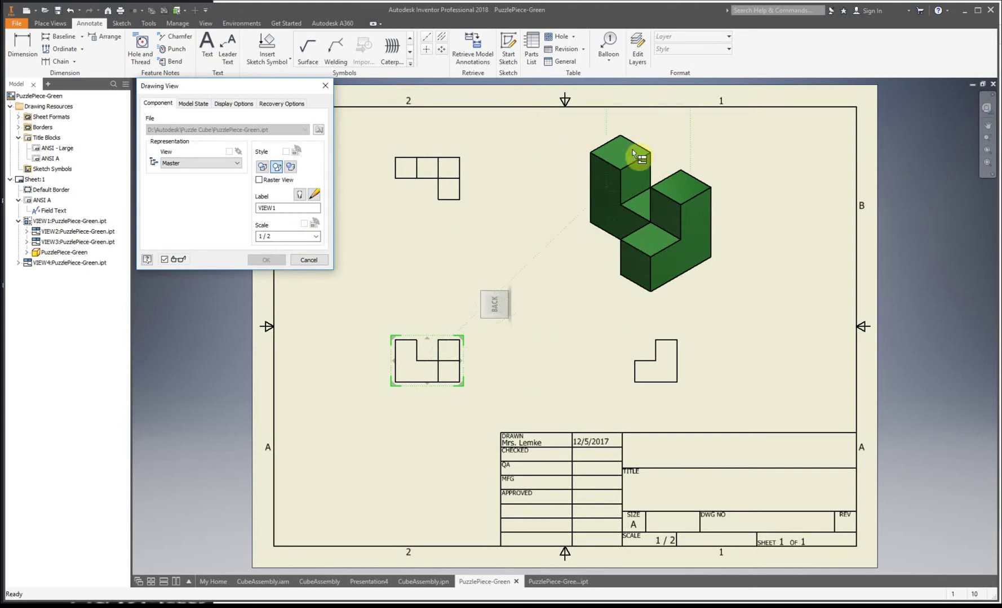
left_click(315, 237)
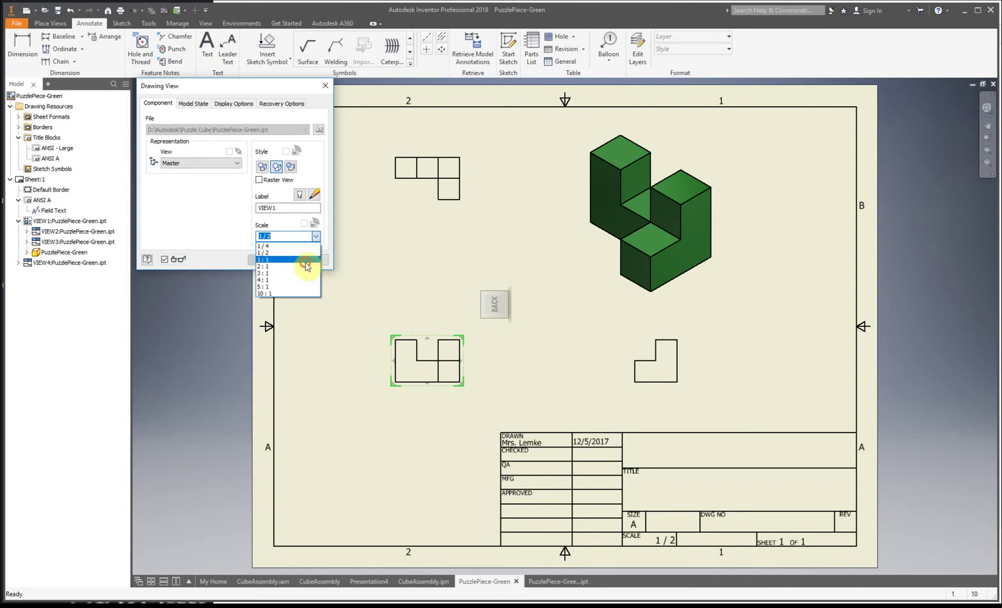
left_click(307, 260)
left_click(278, 262)
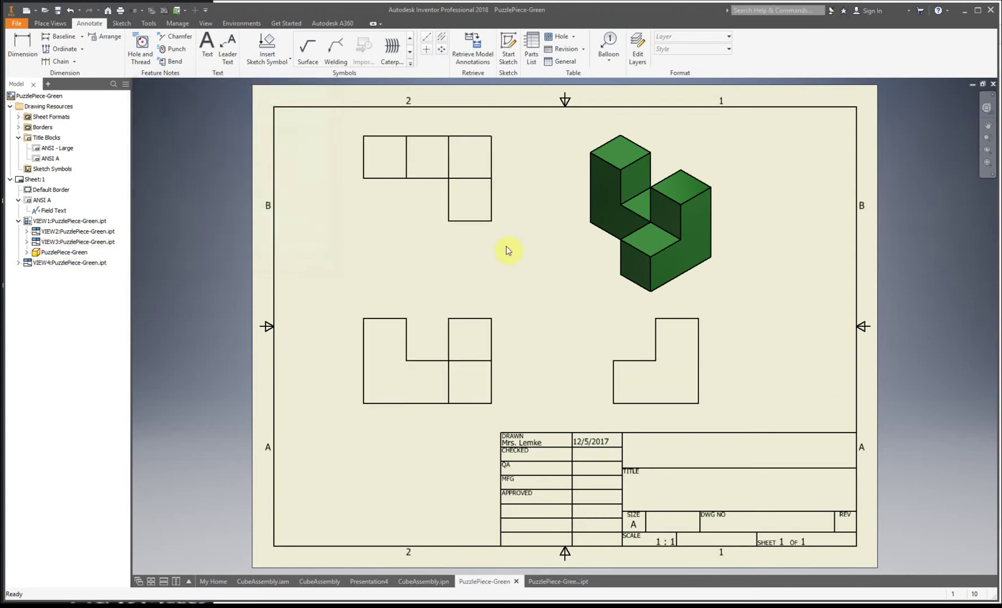
Add the text "Green Puzzle Piece" inside the title block's TITLE box
left_click(207, 48)
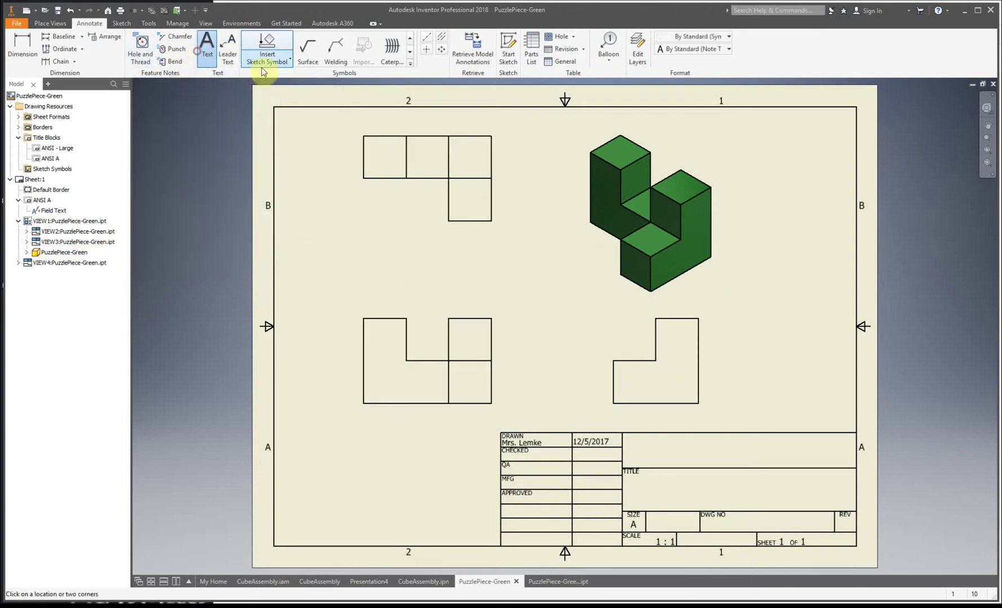
left_click_drag(647, 482, 772, 504)
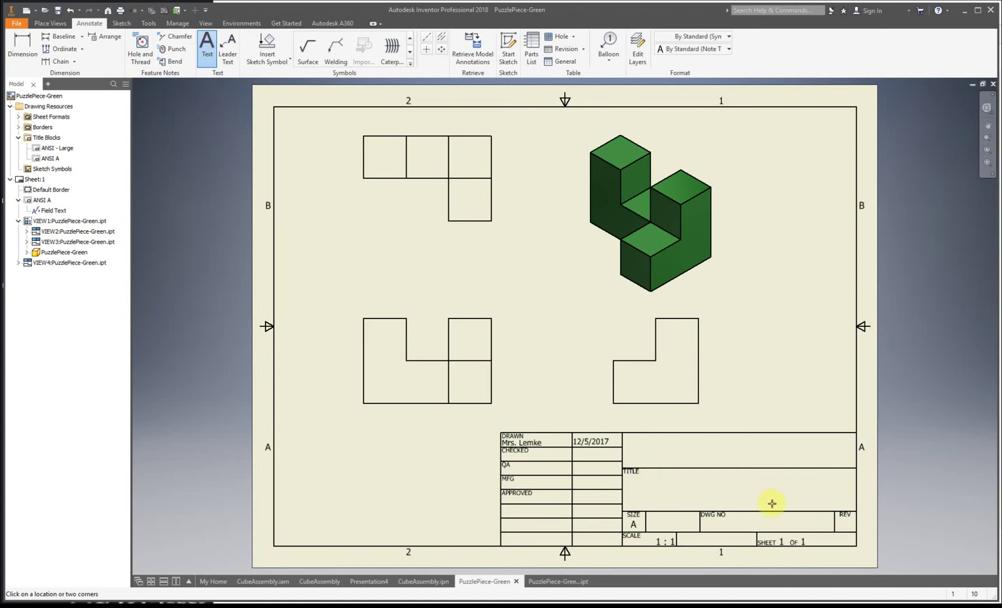
left_click(700, 495)
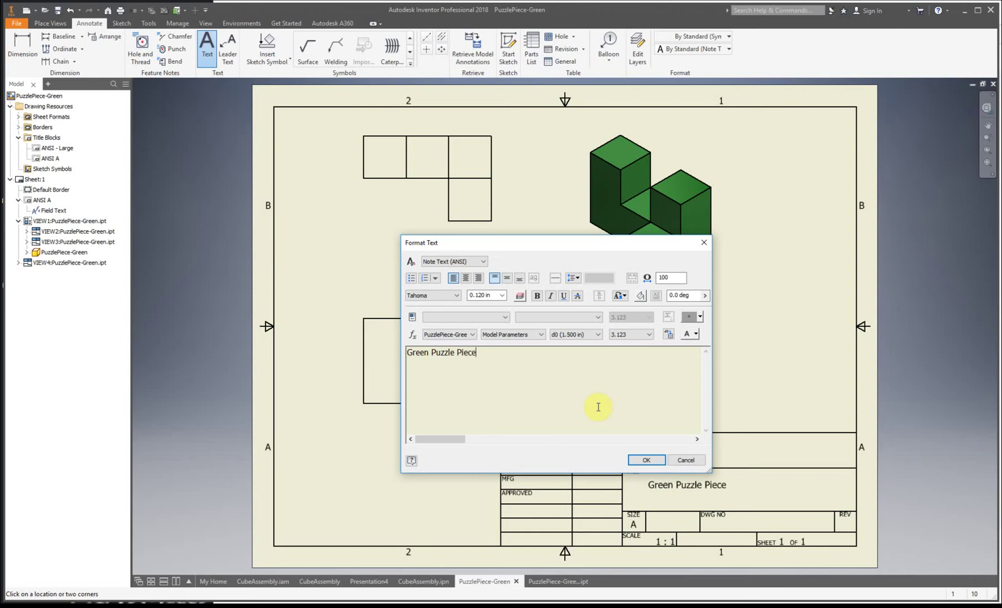
left_click(646, 460)
Add a two-line text with the drafter's name and "Class 1" in the box above the title, and shift it slightly up and left
left_click(644, 446)
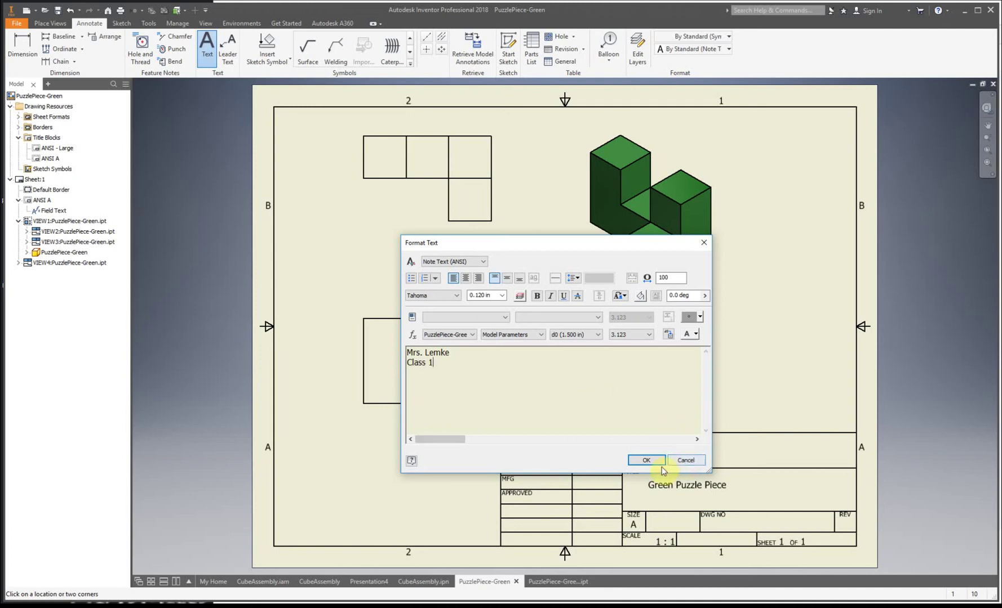
left_click(646, 461)
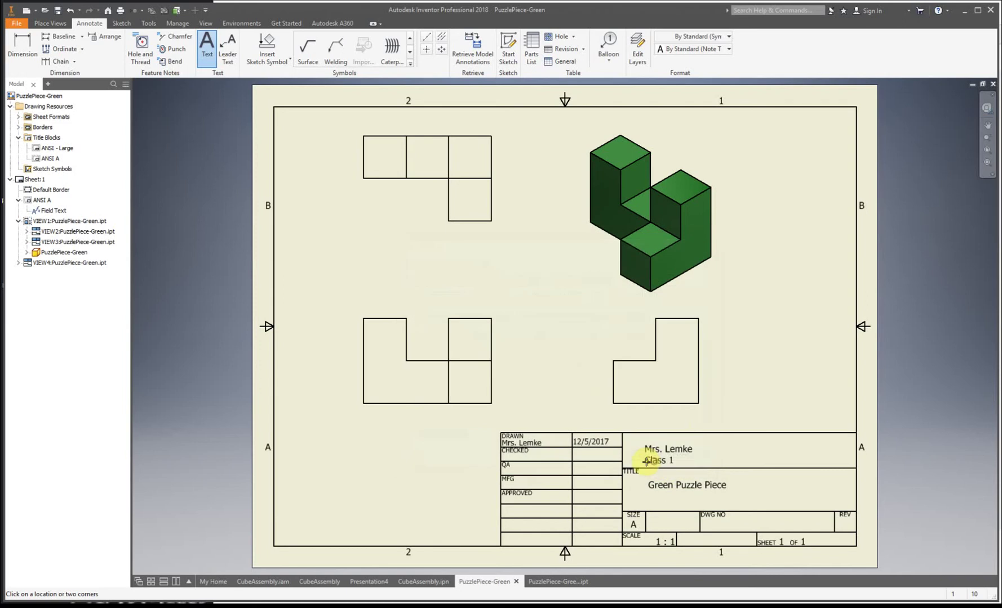
right_click(684, 410)
left_click(724, 415)
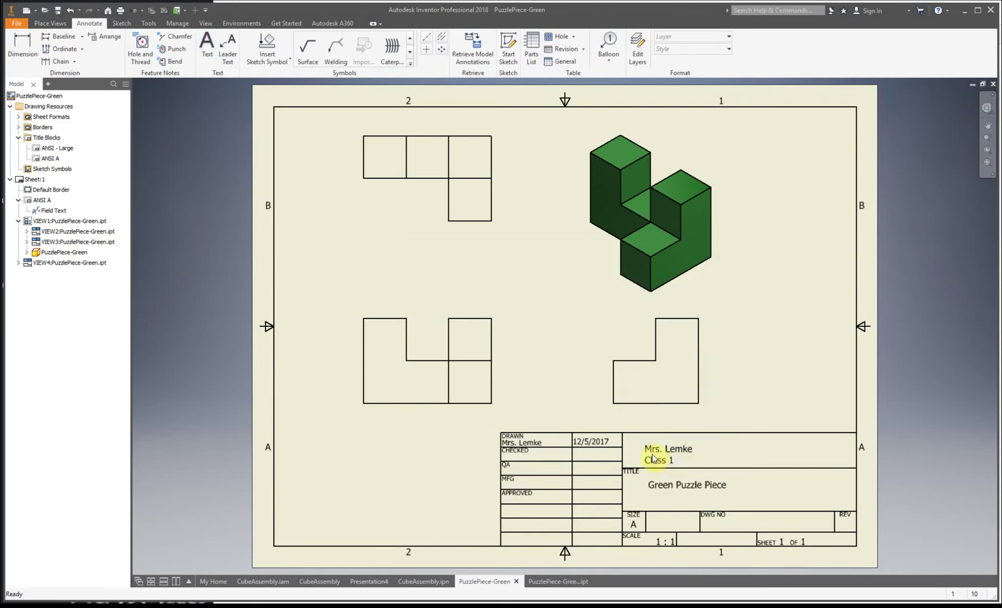
left_click(649, 449)
left_click_drag(649, 448, 652, 443)
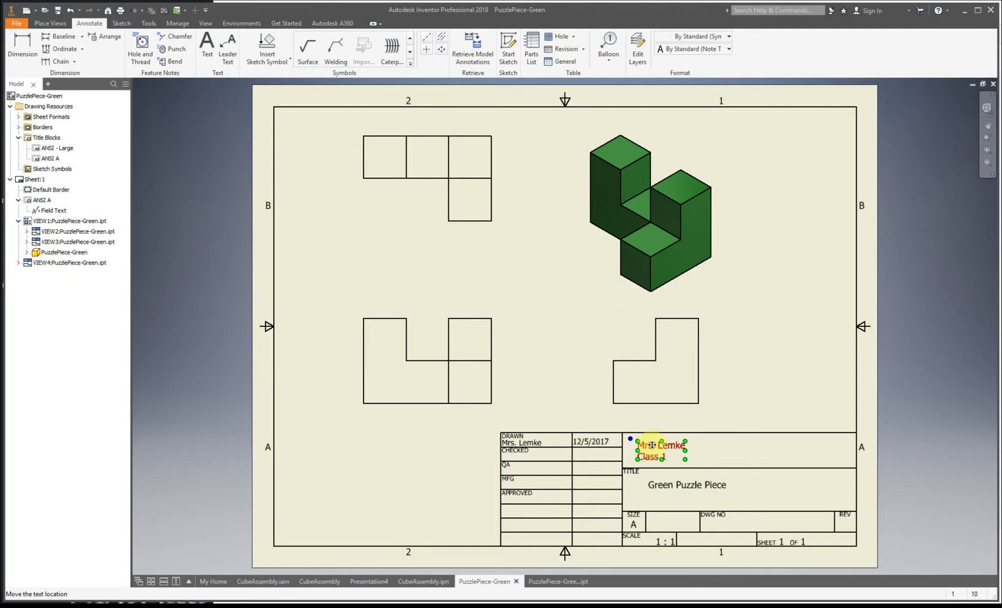
double_click(652, 445)
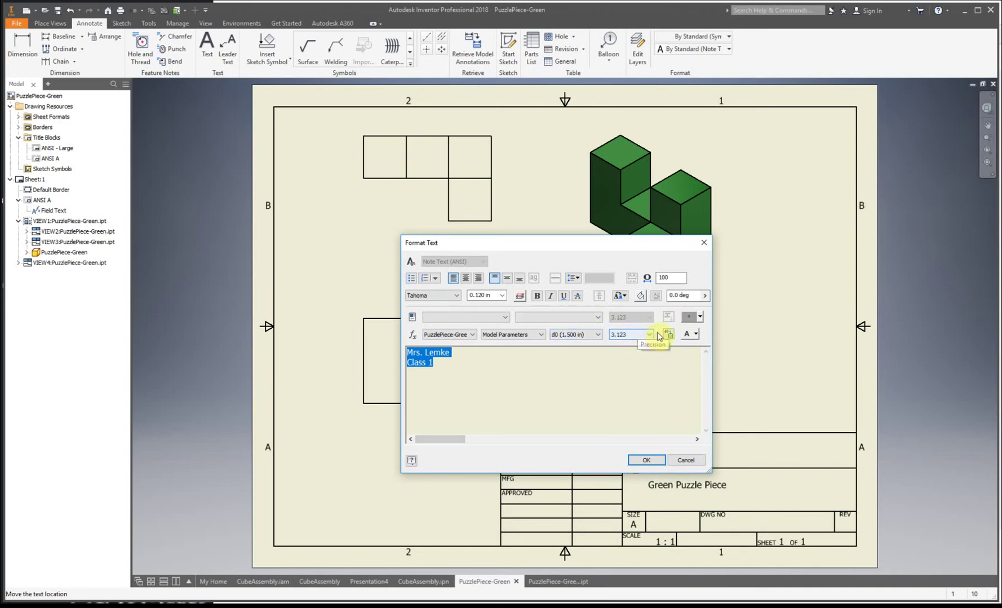
left_click(505, 299)
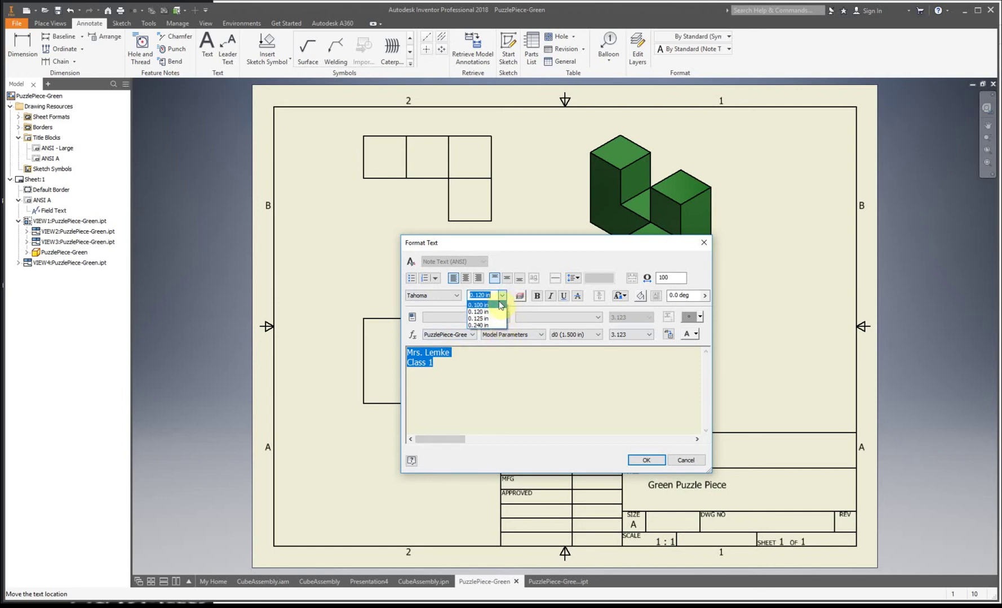
left_click(508, 402)
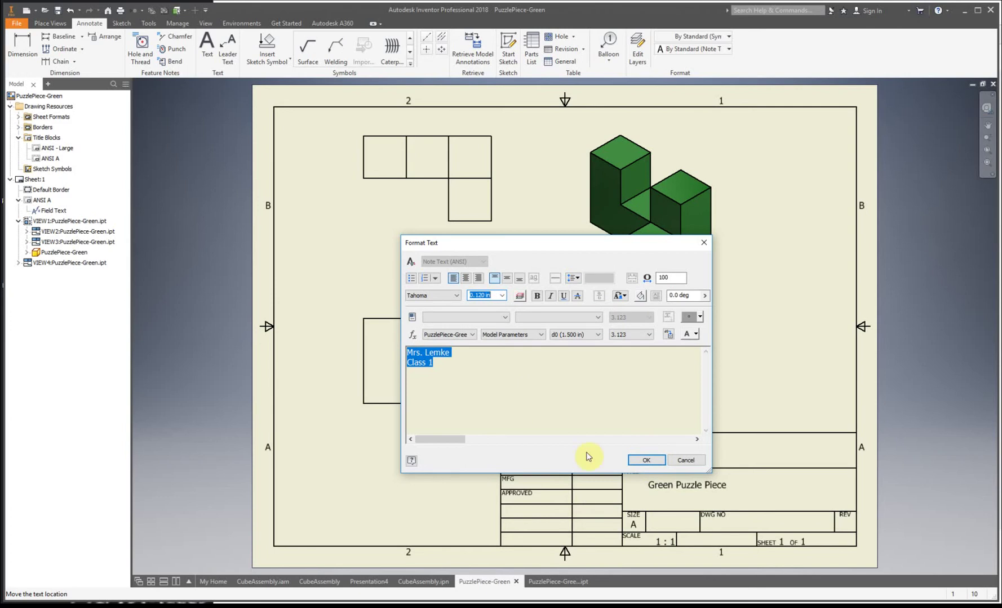
left_click(688, 461)
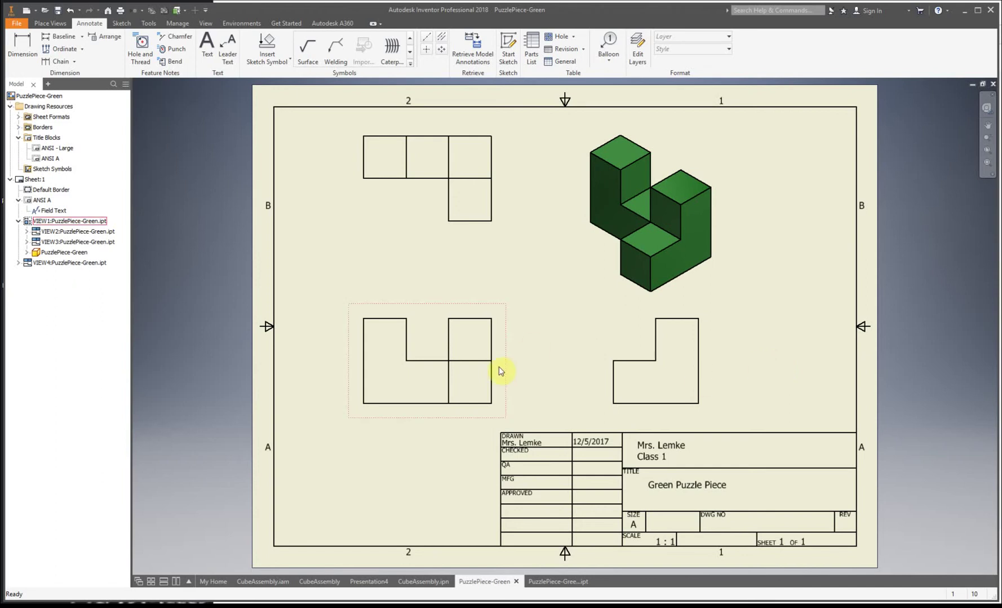
Dimension the base view's overall height on its left side and the lower right square's height on its right side
left_click(21, 53)
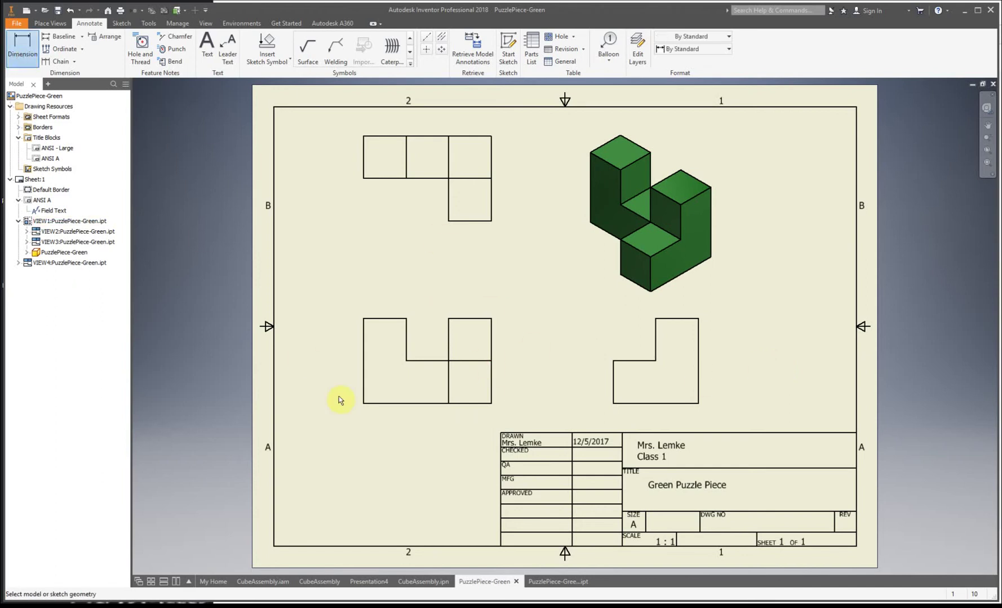
left_click(362, 370)
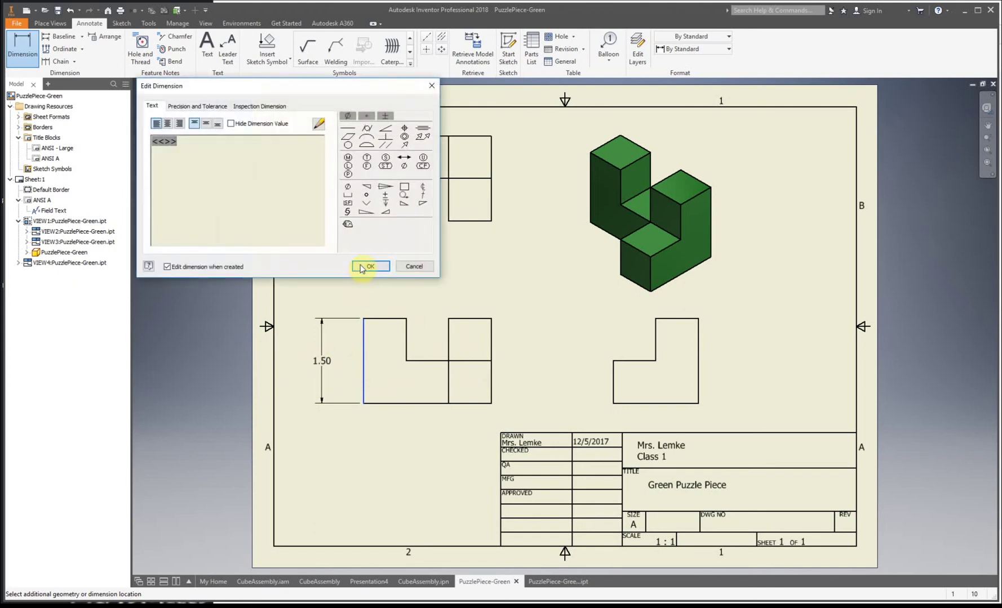
left_click(368, 267)
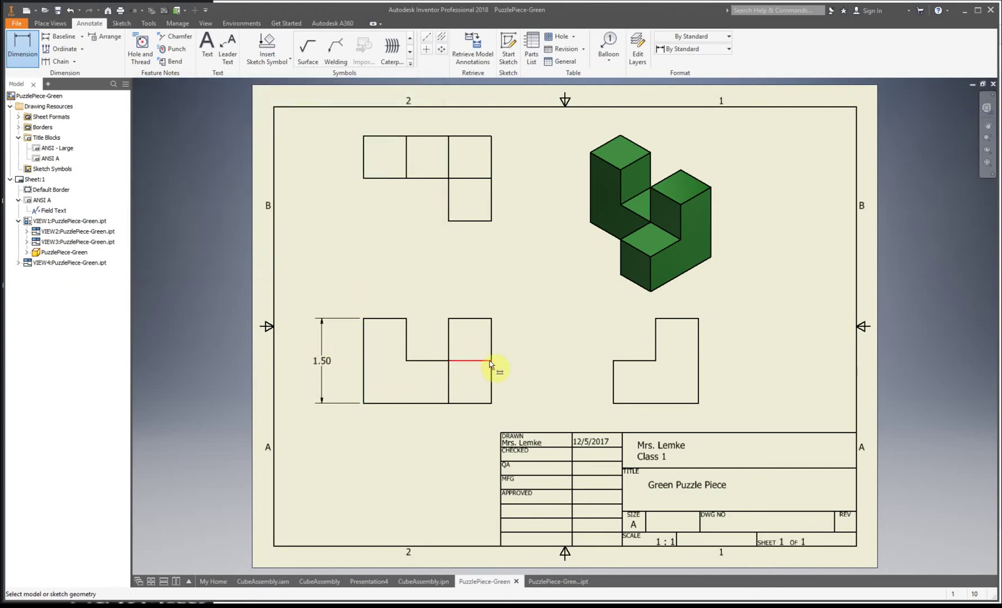
left_click(488, 361)
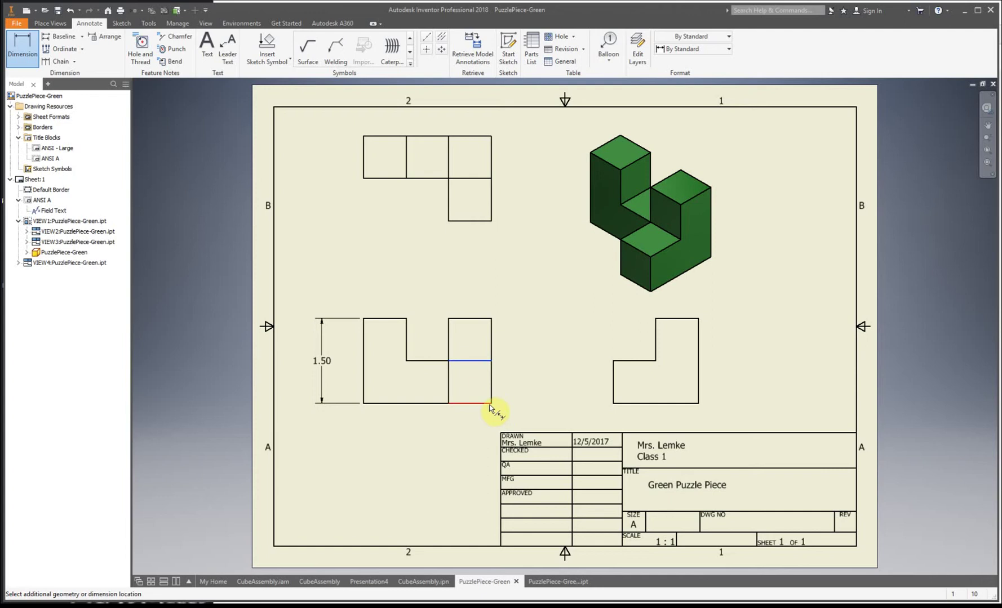
left_click(493, 405)
left_click(511, 391)
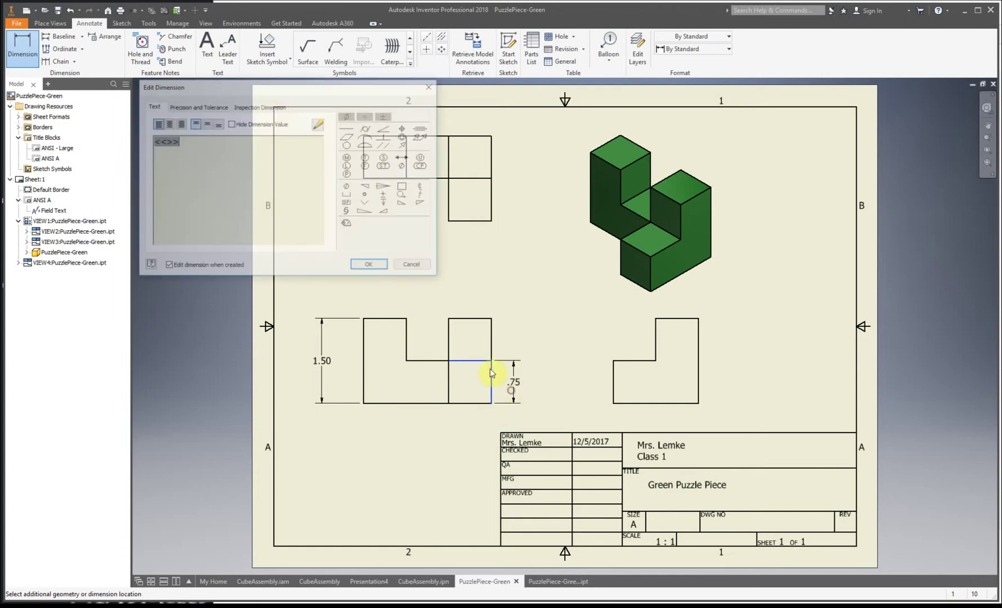
left_click(367, 266)
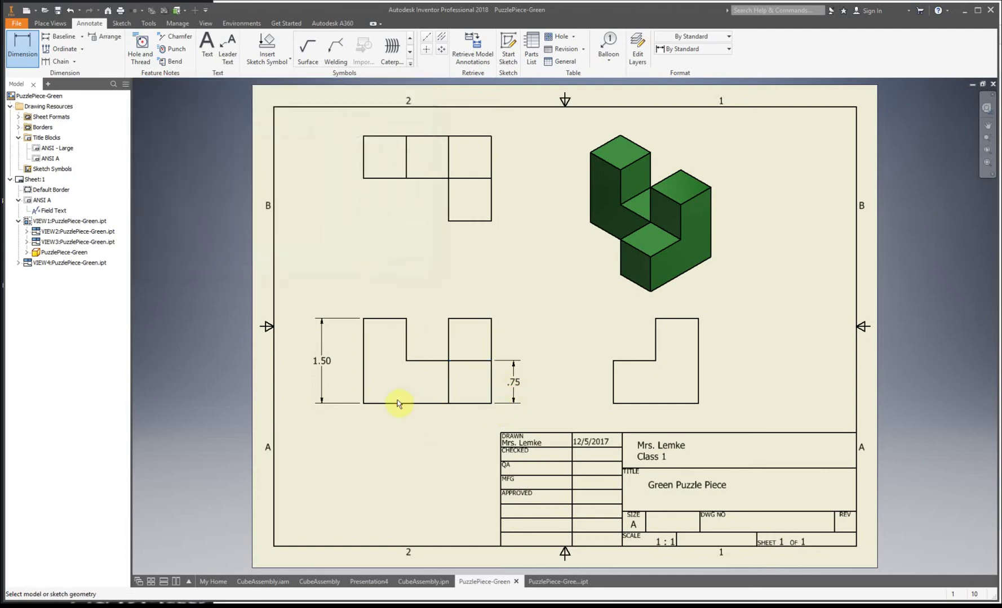
Dimension the base view's overall width below it, and place the right column's width dimension between that and the view
left_click(365, 403)
left_click(491, 404)
left_click(472, 445)
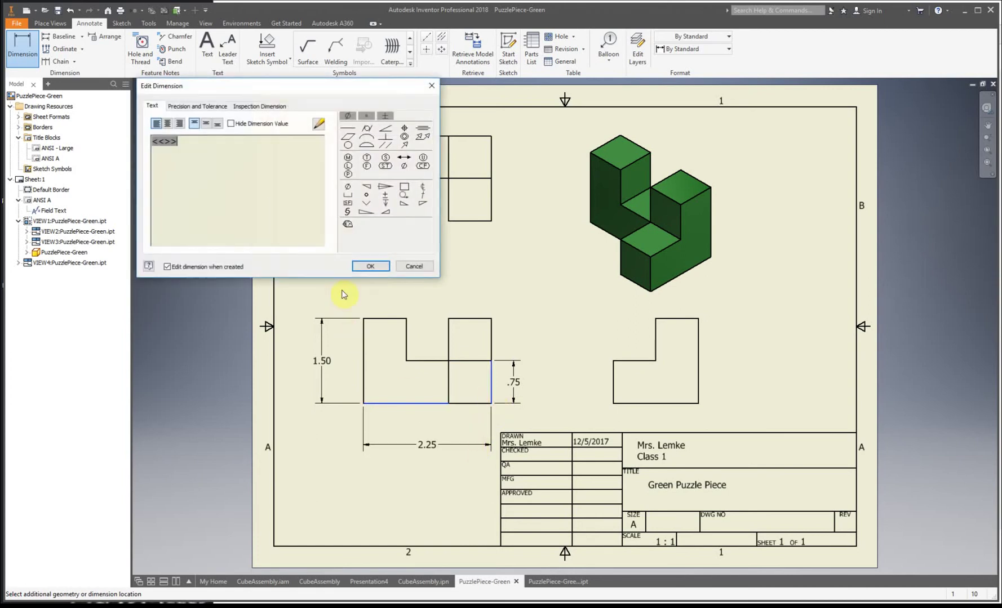
left_click(368, 266)
left_click(448, 396)
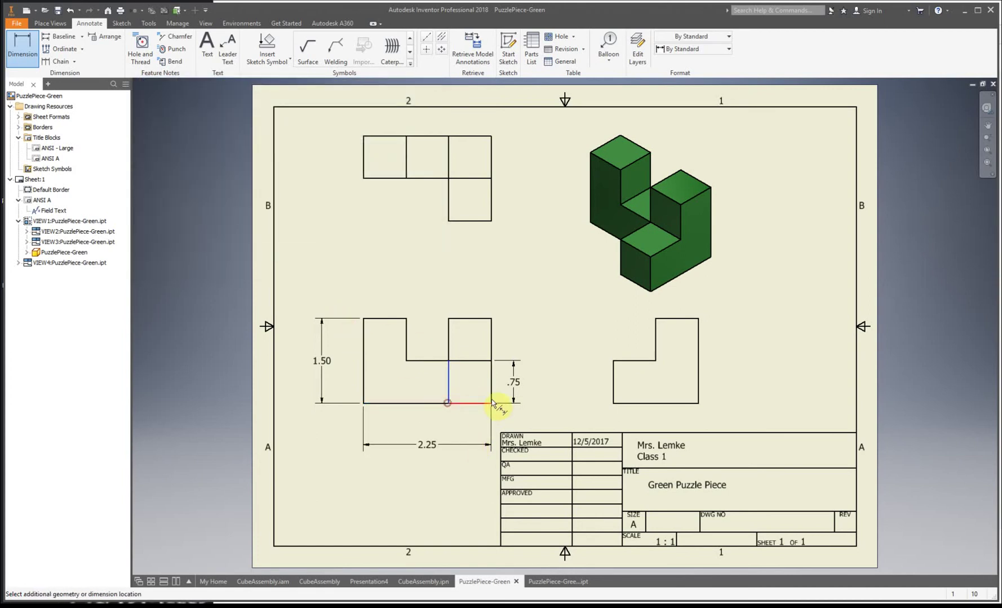
left_click(490, 404)
left_click(483, 420)
left_click(368, 265)
Dimension the width of the left column's top edge above the base view
left_click(374, 318)
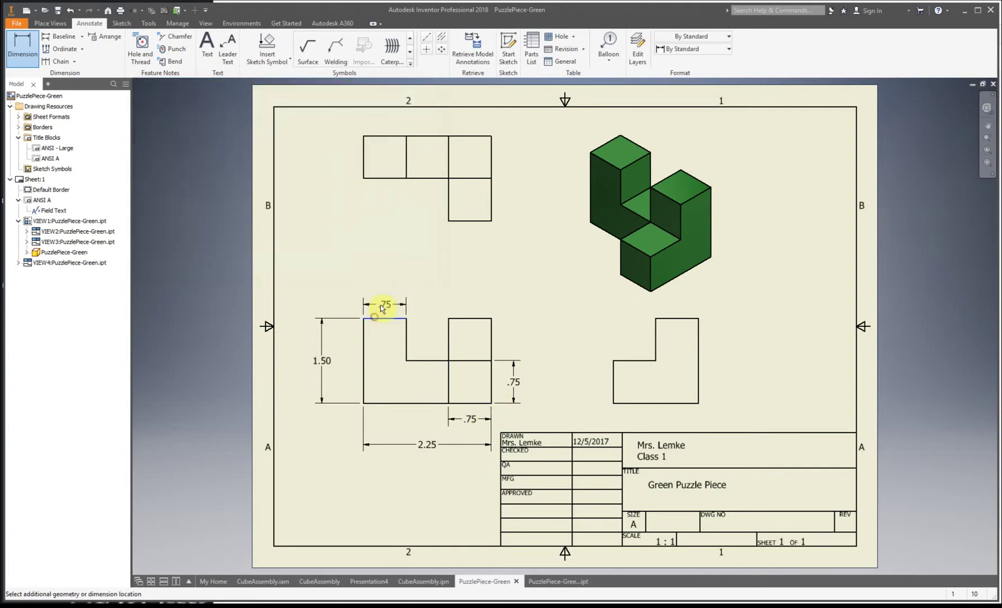
left_click(384, 295)
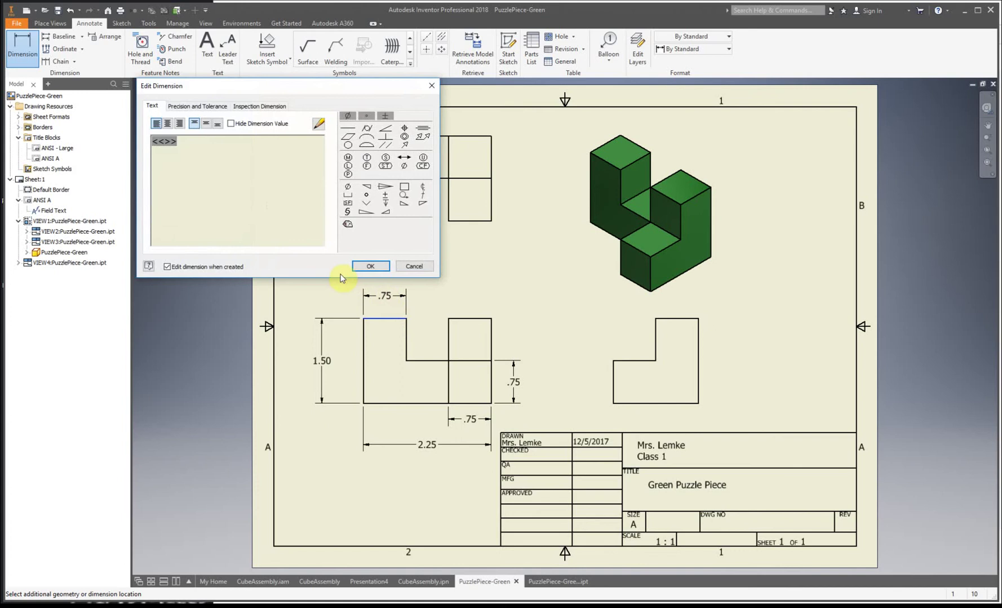
left_click(368, 264)
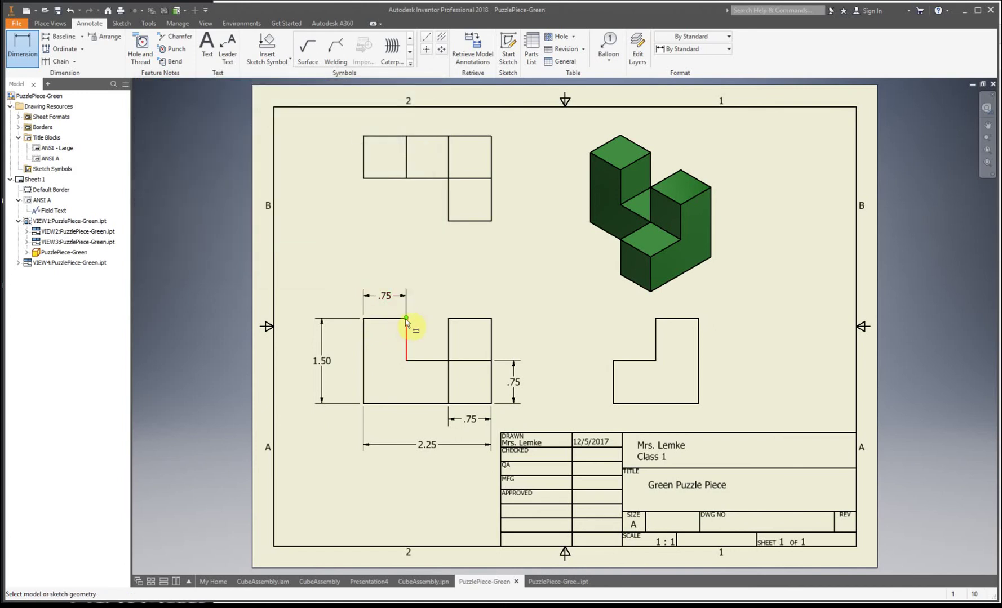
Place a duplicate overall height dimension on the base view's right side and delete it
left_click(363, 323)
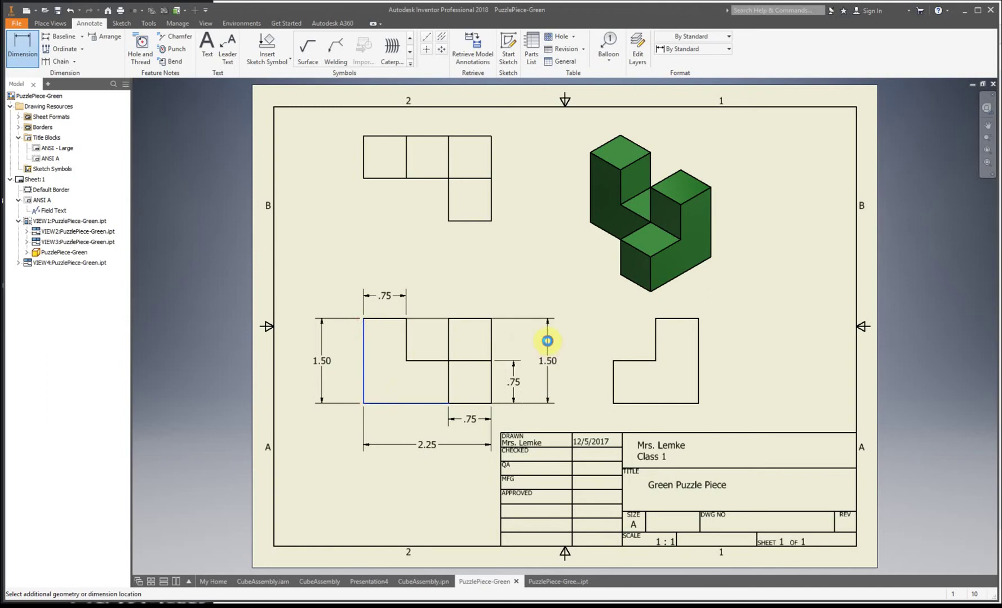
left_click(548, 340)
left_click(375, 265)
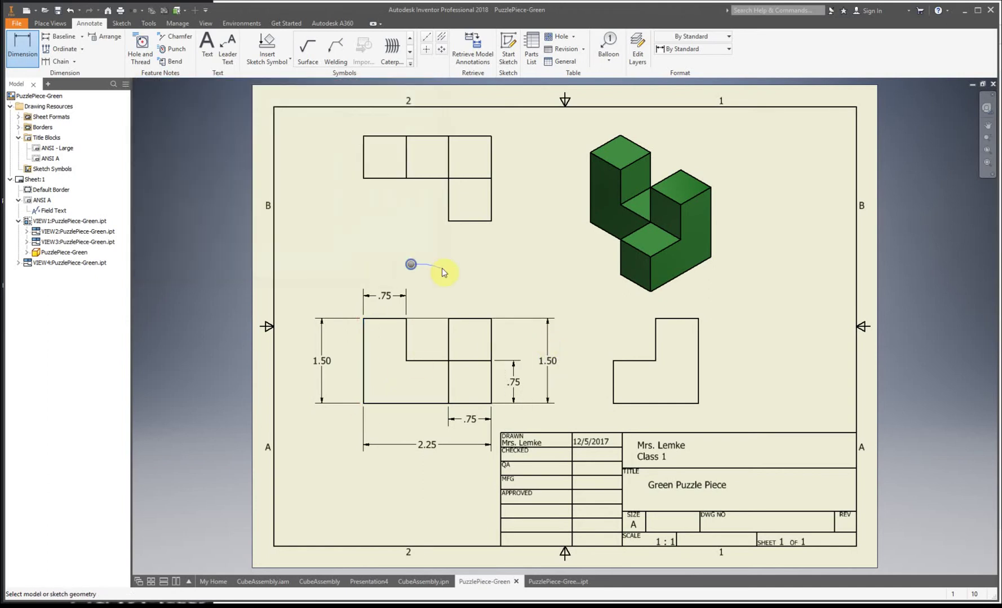
key("Escape")
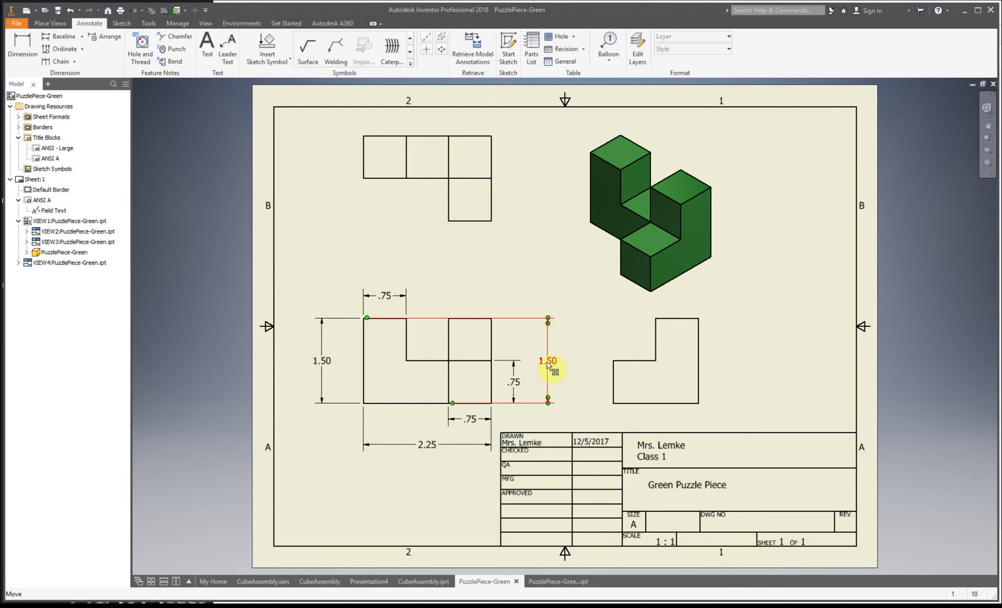
right_click(547, 360)
left_click(568, 378)
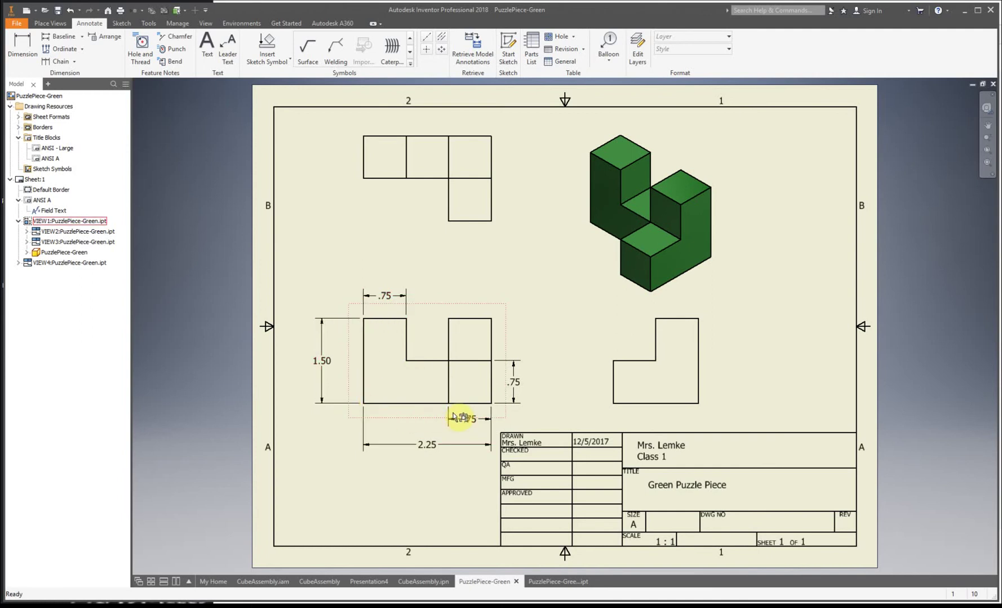
scroll(502, 427, "up", 5)
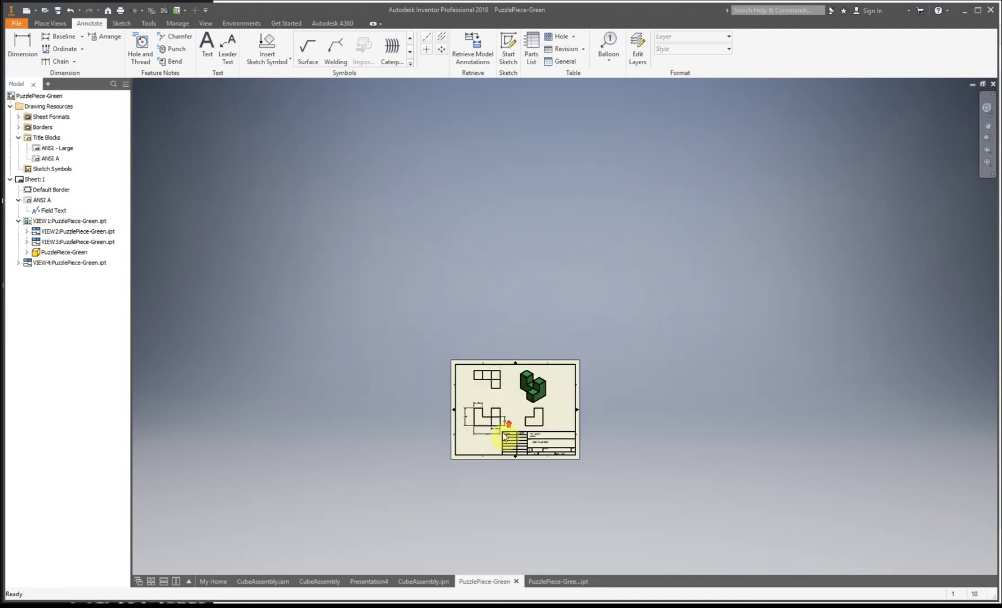
scroll(502, 429, "down", 6)
scroll(502, 429, "down", 6)
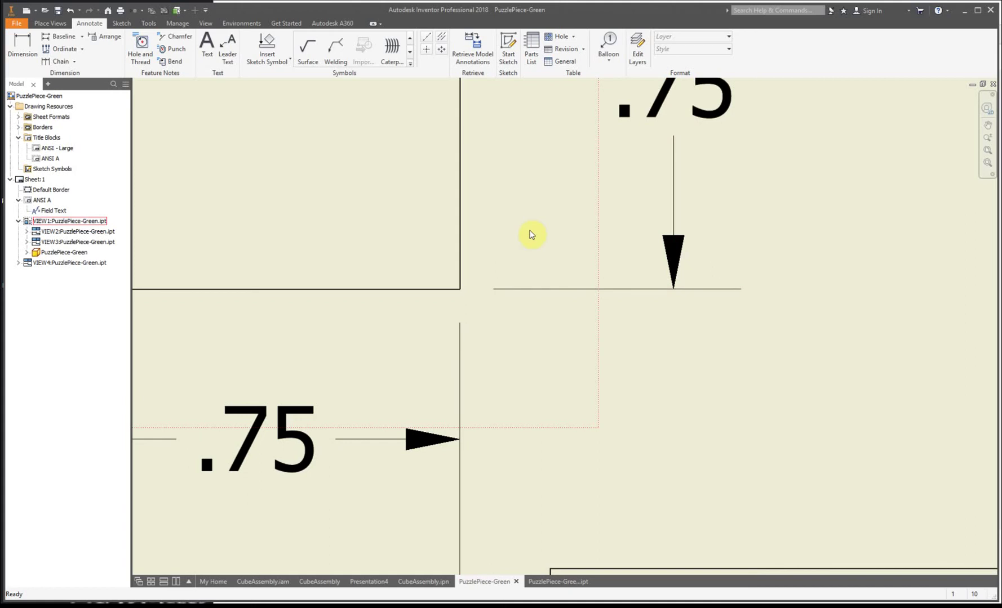
key("Home")
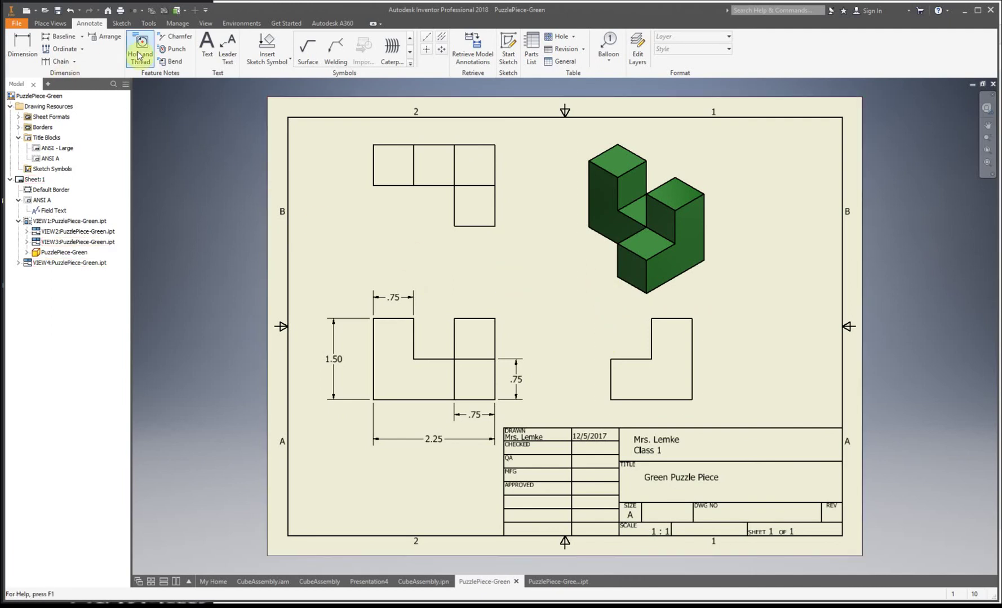
Dimension the height of the protruding lower square in the top view, placing the dimension on its right side
left_click(22, 52)
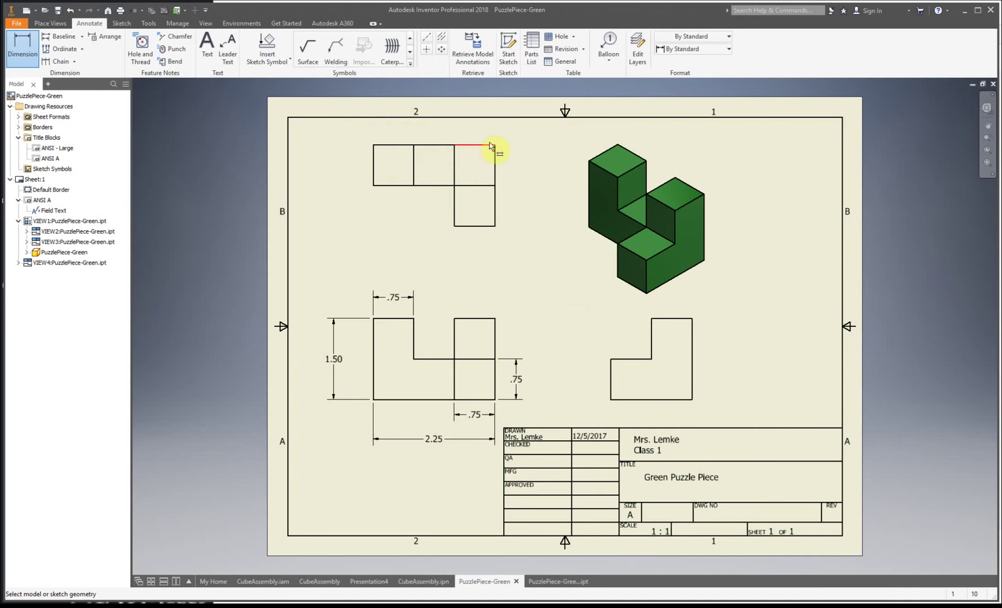
left_click(495, 222)
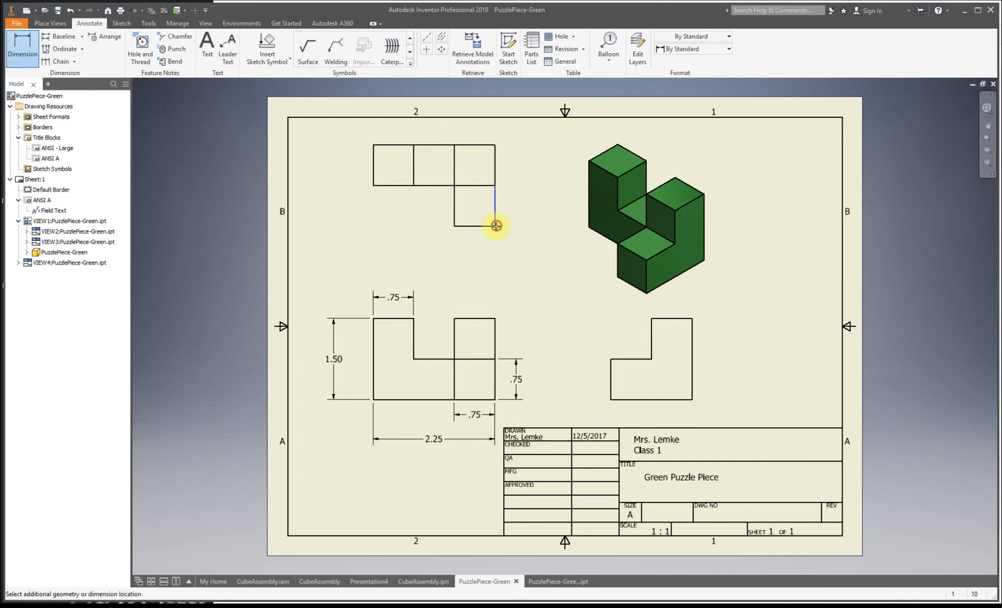
left_click(491, 187)
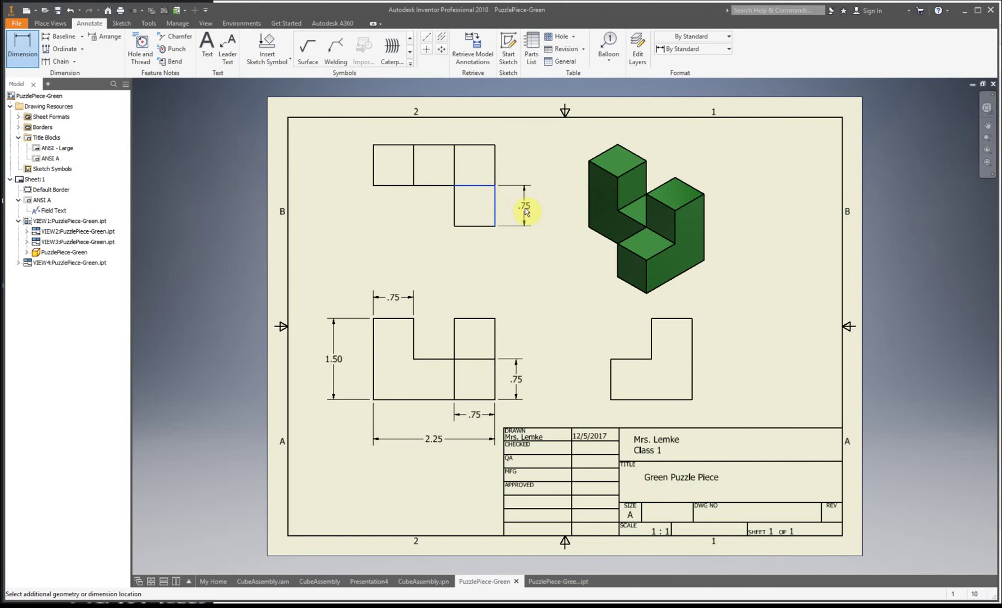
left_click(496, 212)
left_click(372, 265)
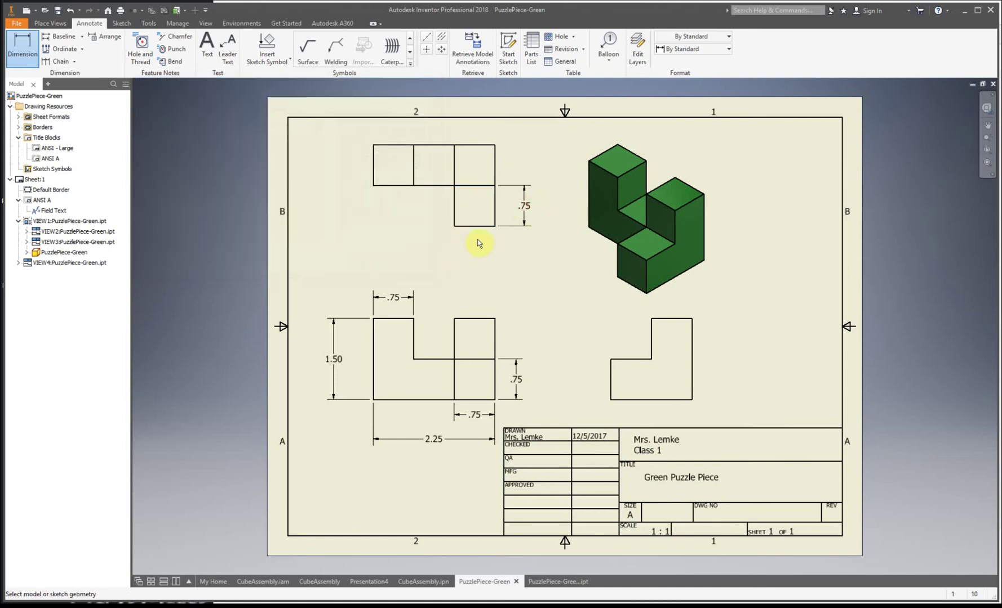
Dimension the top view's overall height, placing it outside the protruding square's dimension, and finish dimensioning
left_click(486, 227)
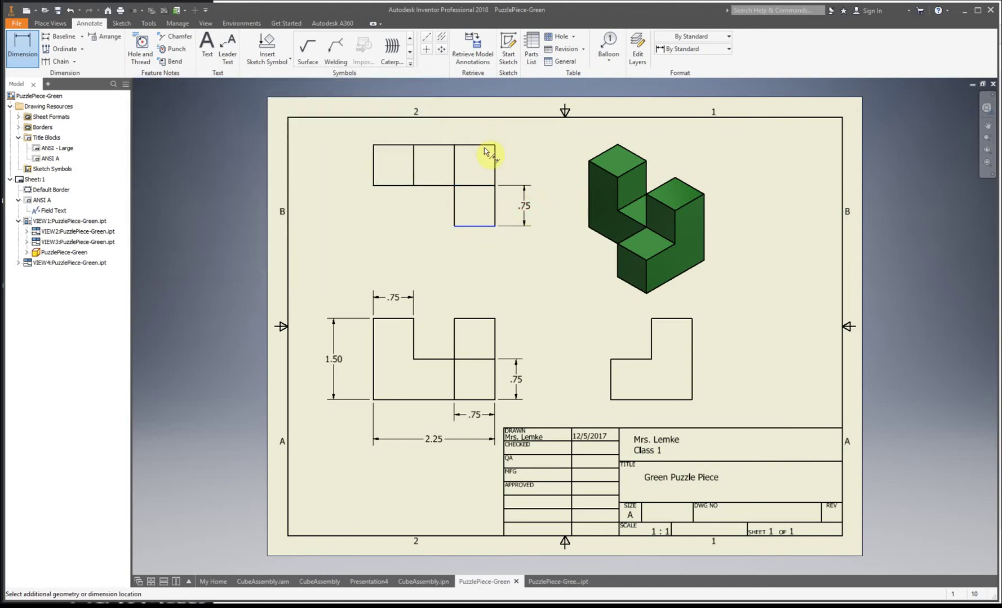
left_click(484, 146)
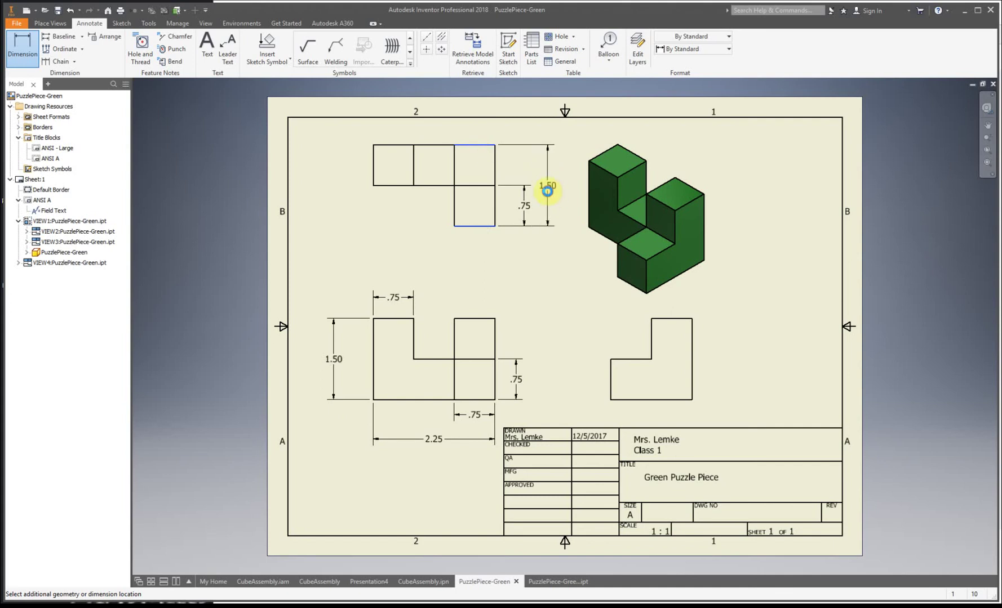
left_click(546, 188)
left_click(370, 266)
right_click(466, 260)
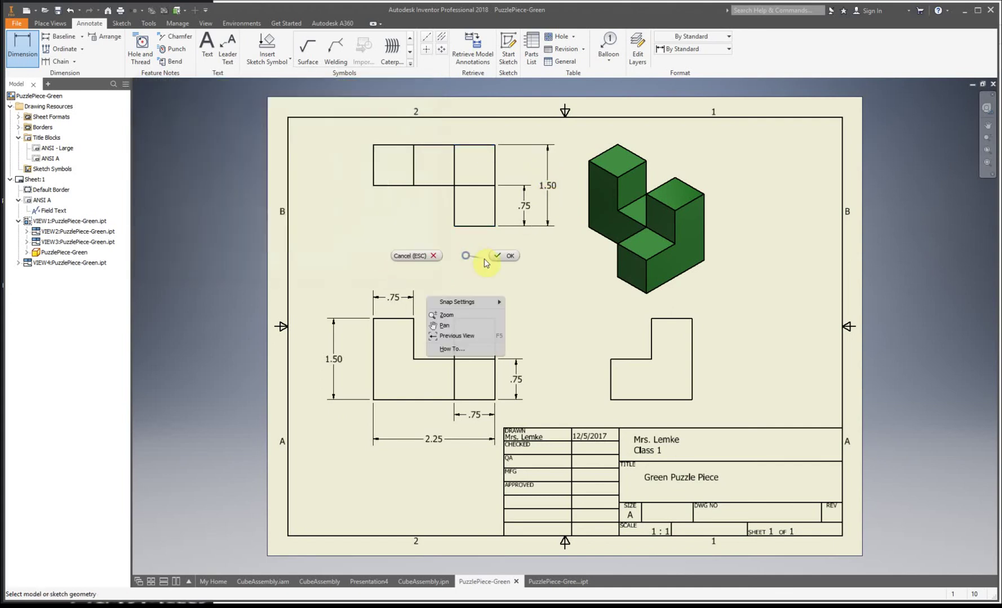
left_click(499, 257)
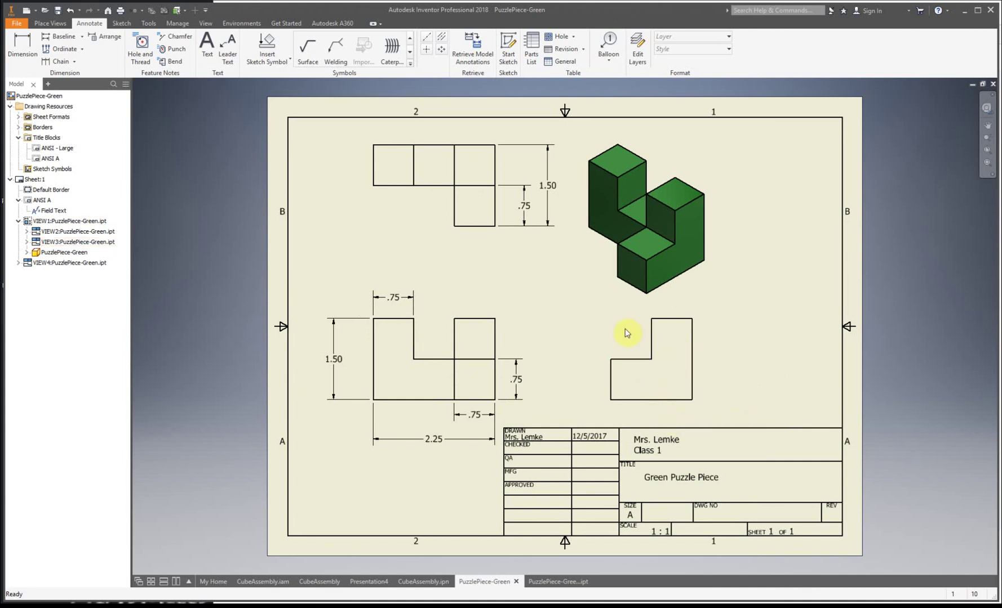
Change the base view's display style to show hidden lines
double_click(442, 388)
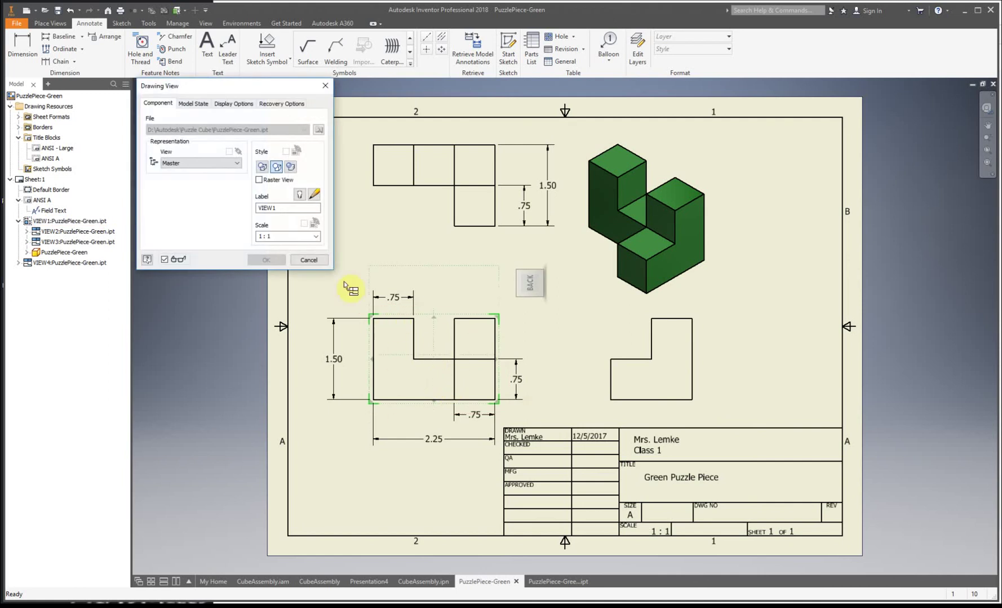
left_click(263, 167)
left_click(273, 261)
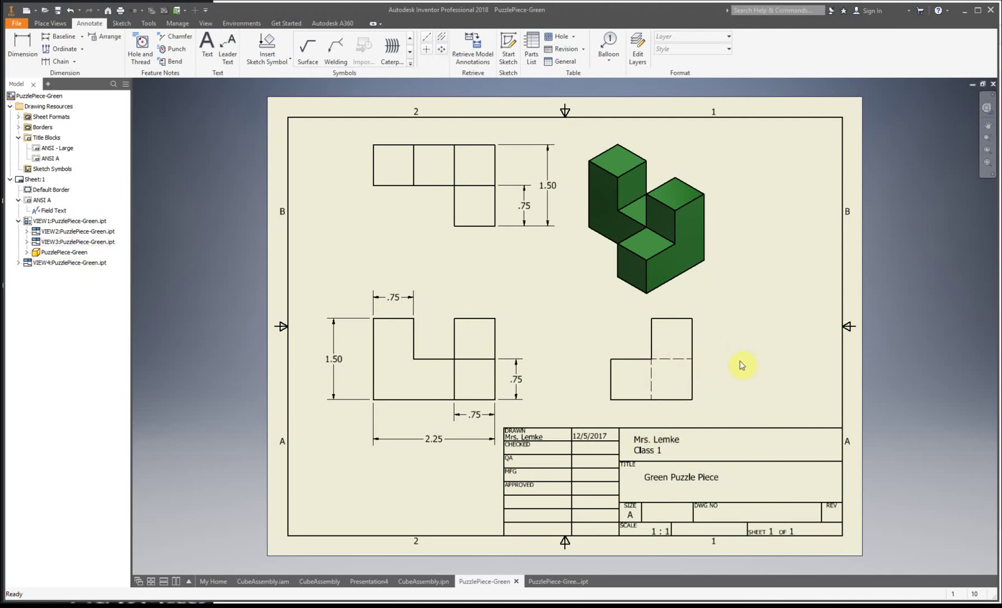
double_click(435, 377)
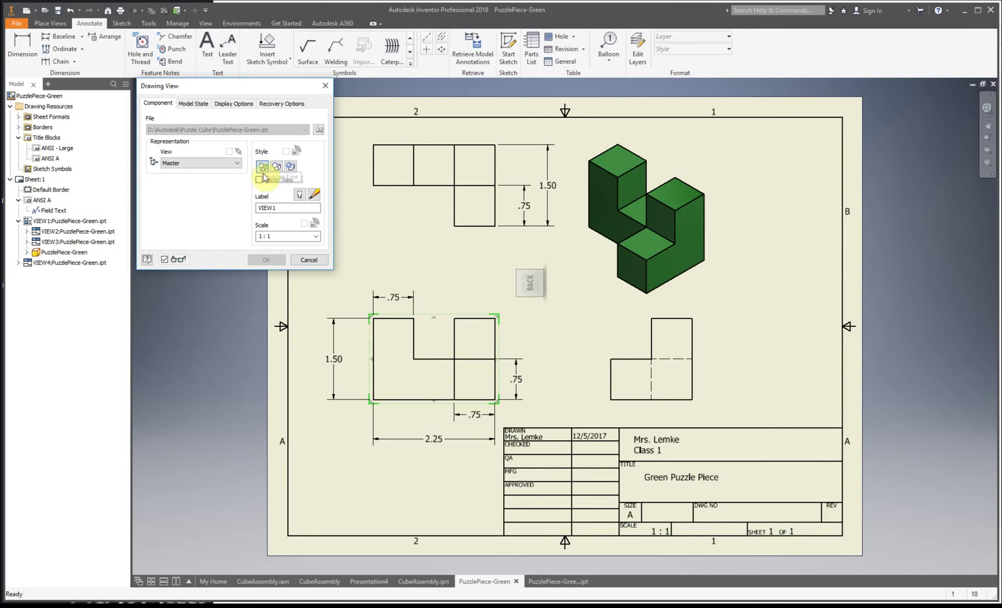
left_click(299, 261)
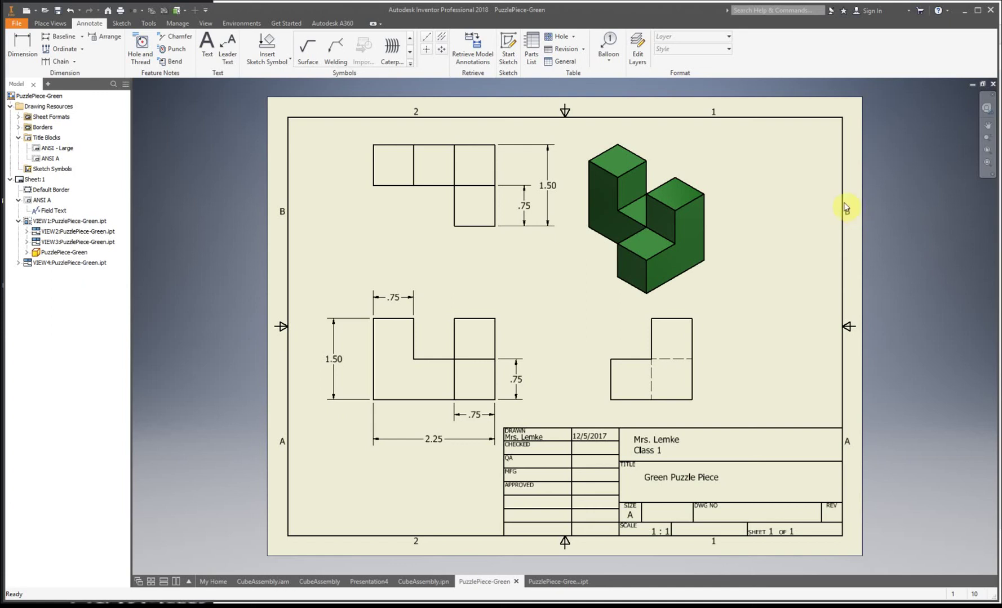
left_click(17, 25)
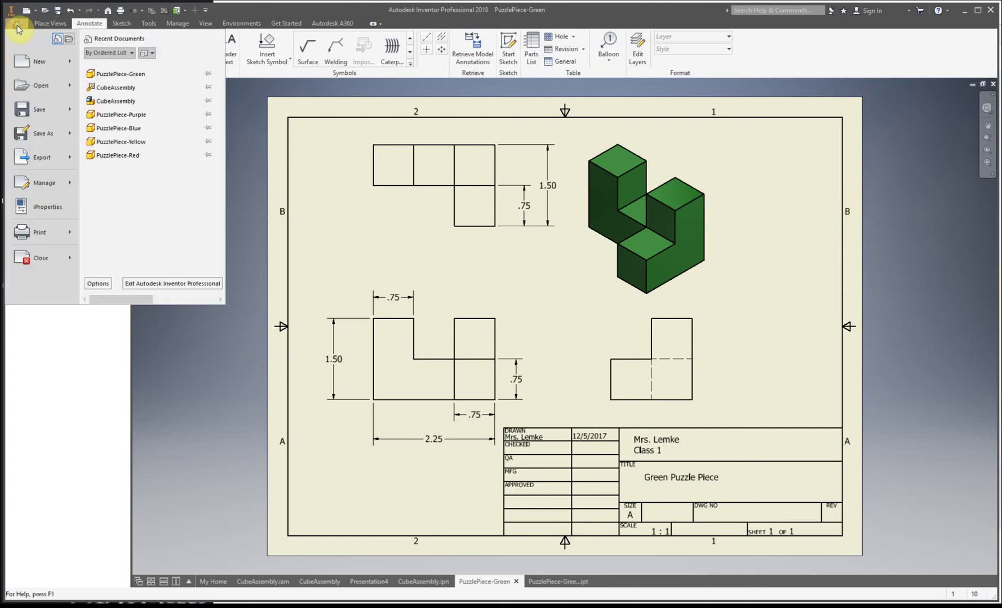
left_click(36, 161)
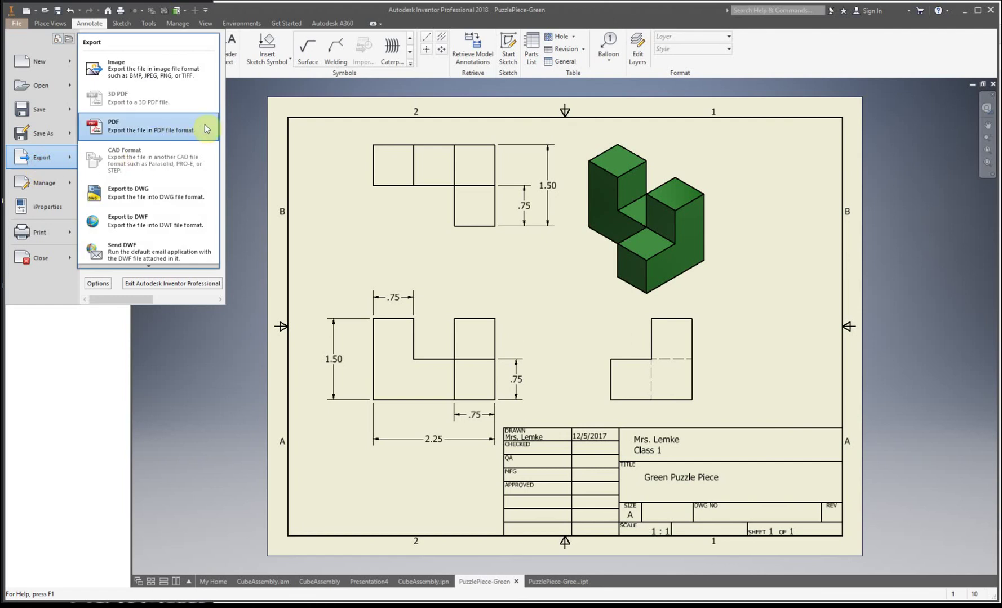
left_click(254, 163)
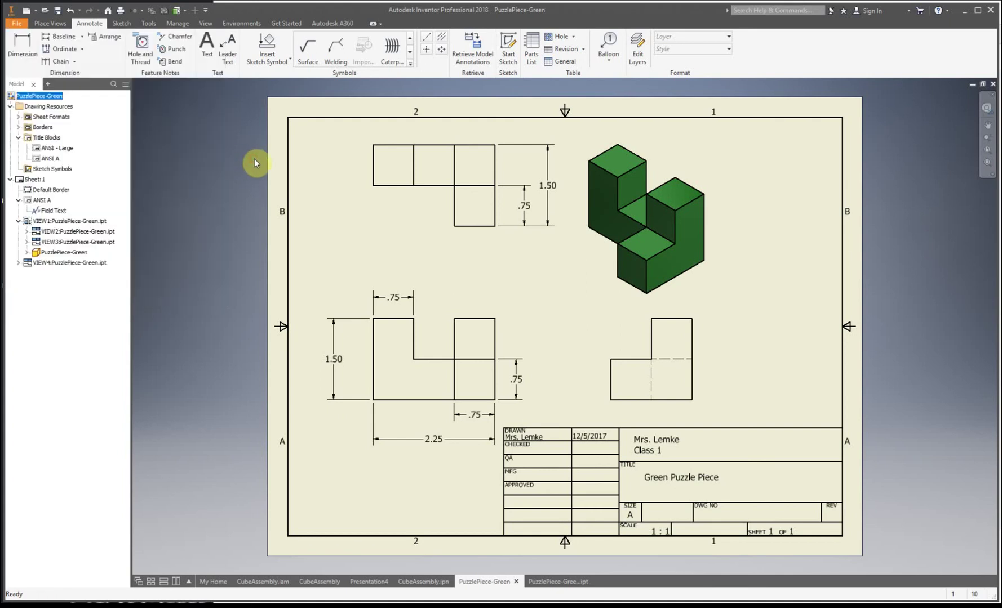